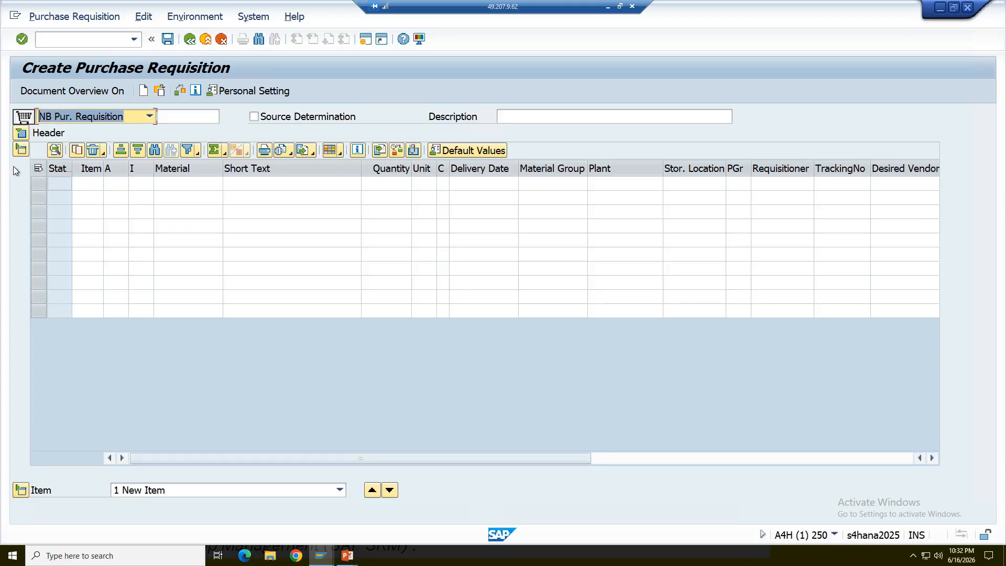
{"action": "key", "text": "Tab"}
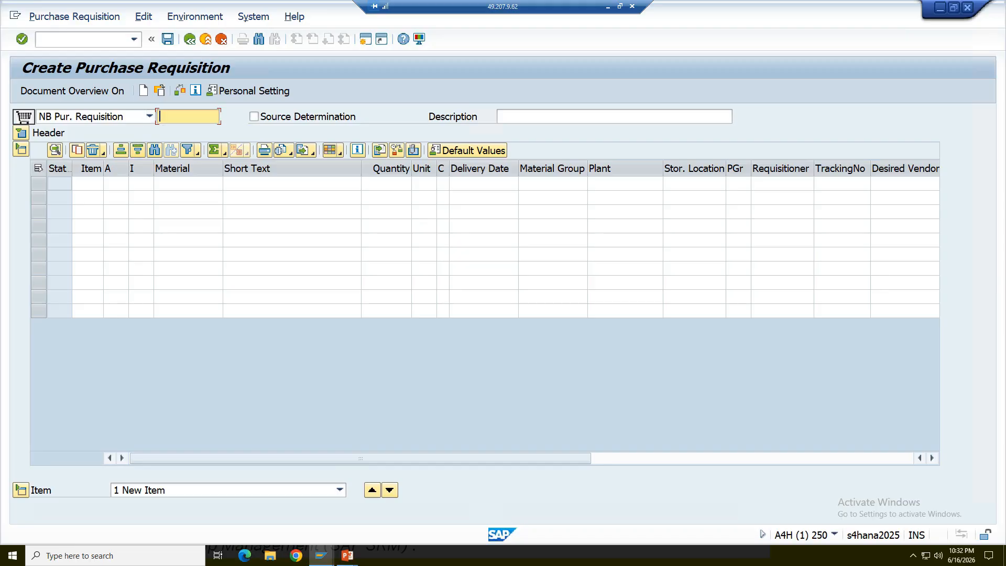
{"action": "left_click", "coordinate": [101, 92]}
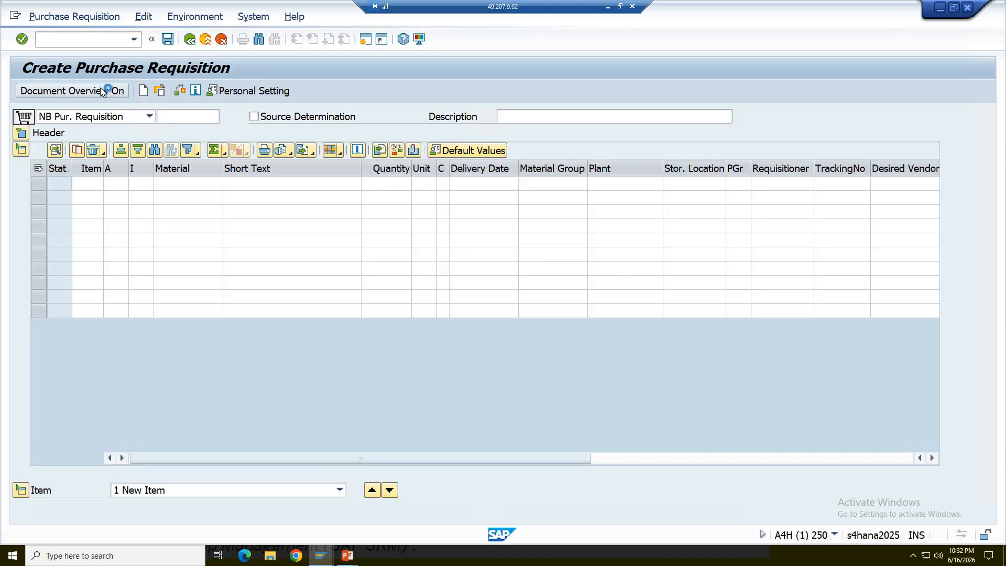
{"action": "left_click", "coordinate": [52, 92]}
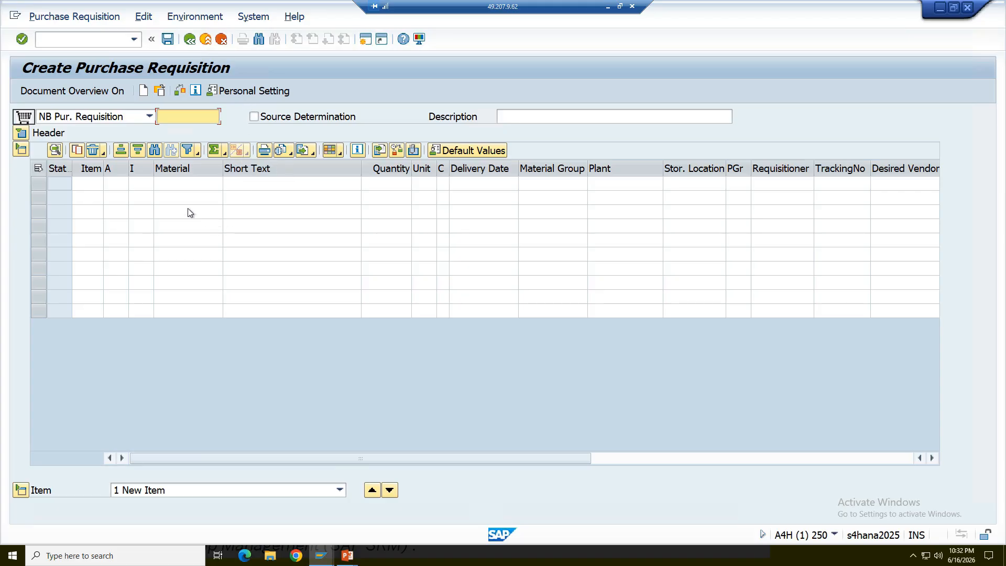
Add a requisition item for material M100 with a quantity of 100 in plant PL01.
{"action": "left_click", "coordinate": [175, 184]}
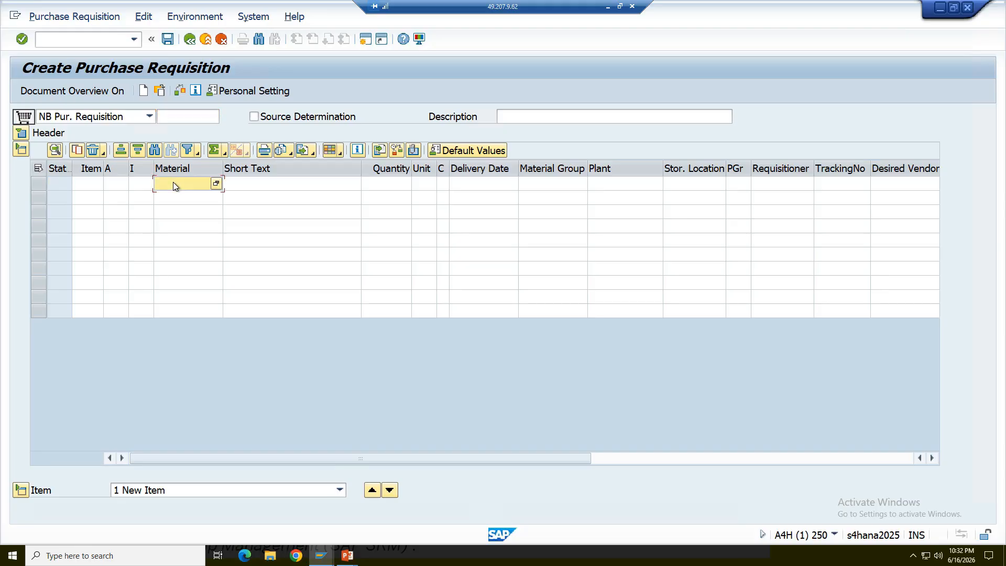
{"action": "type", "text": "M100"}
{"action": "key", "text": "Return"}
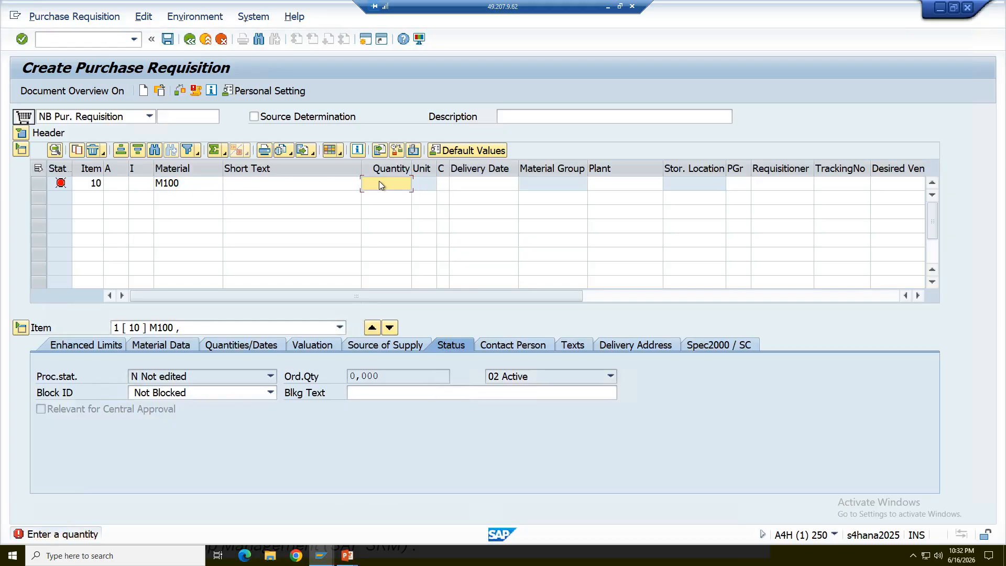
{"action": "type", "text": "100"}
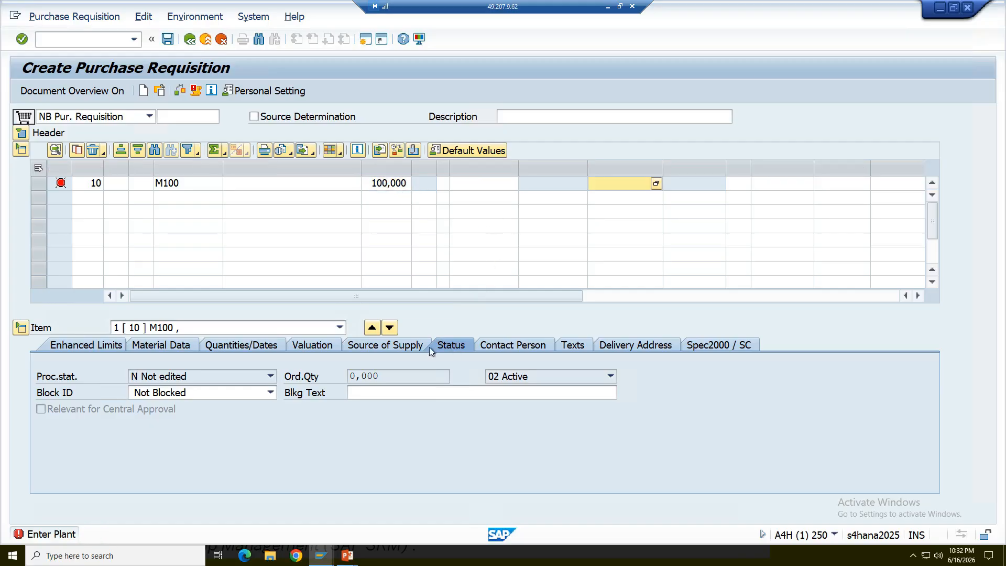
{"action": "left_click", "coordinate": [310, 348]}
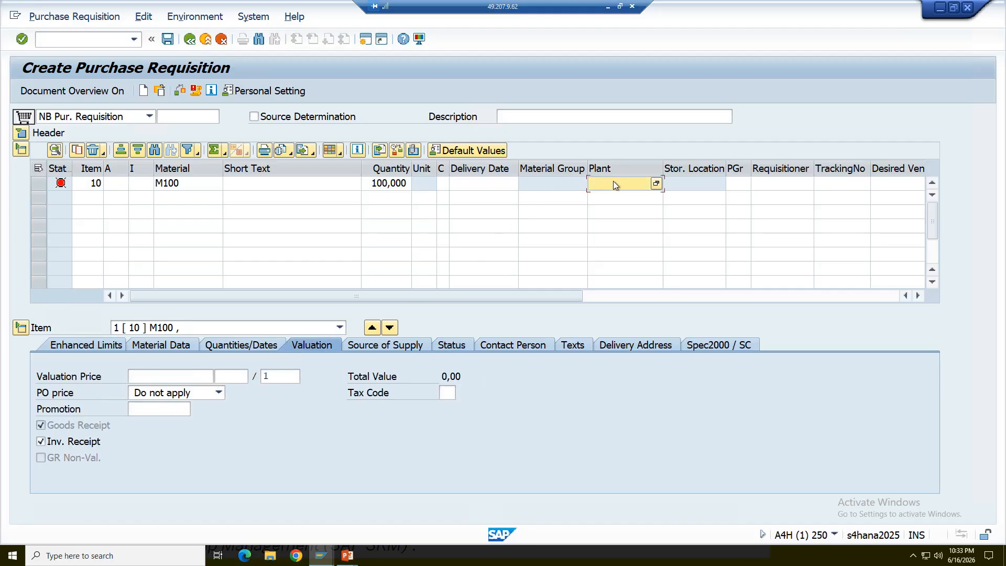
{"action": "type", "text": "PL"}
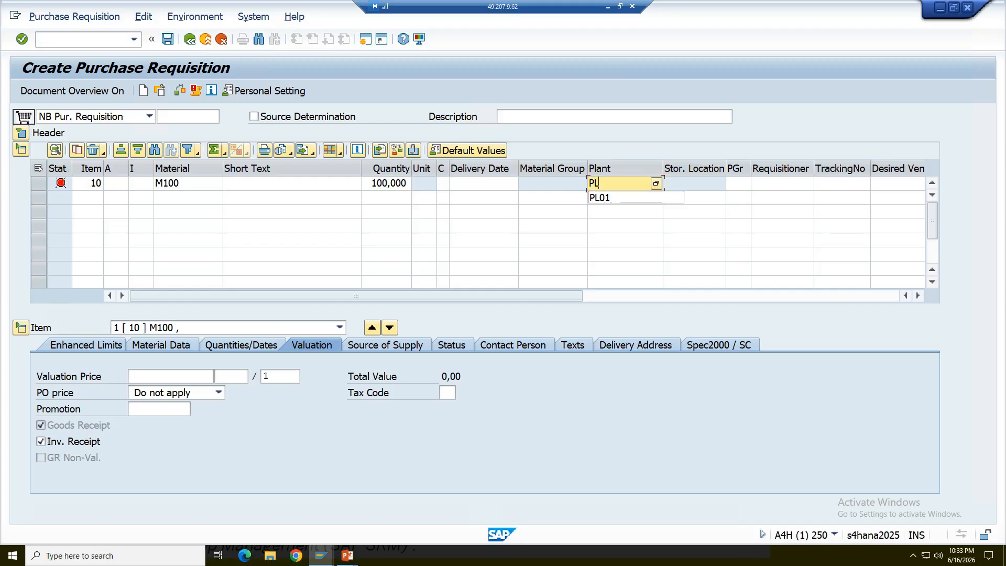
{"action": "type", "text": "01"}
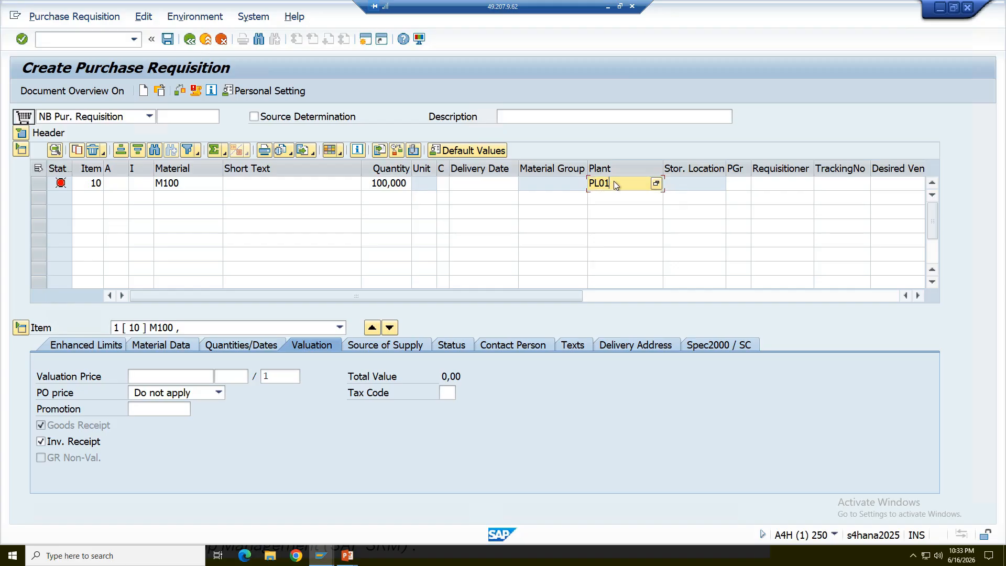
{"action": "key", "text": "Return"}
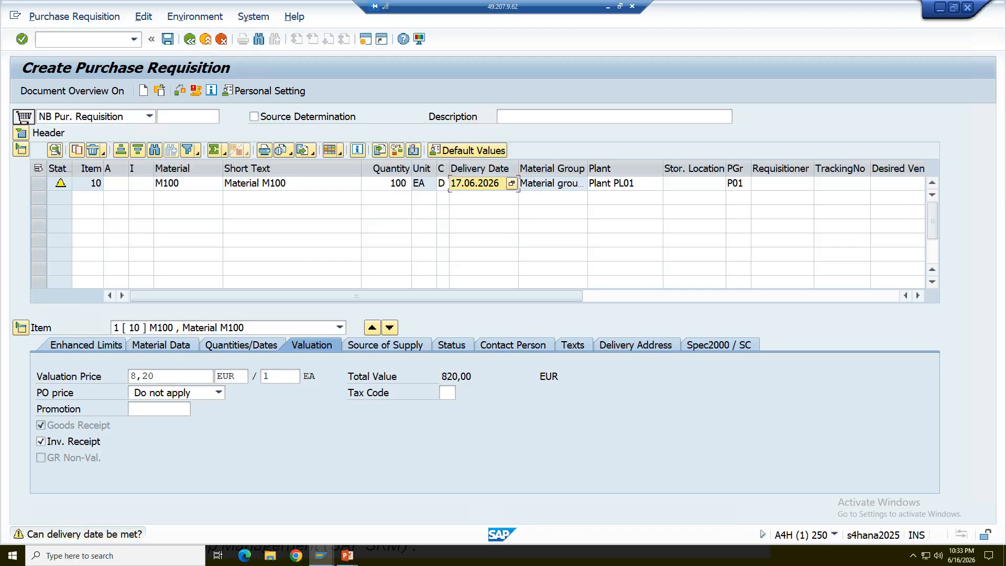
Examine the prices and values in the Accounting 1 view of material M100's master record, and return to the requisition.
{"action": "left_click", "coordinate": [193, 377]}
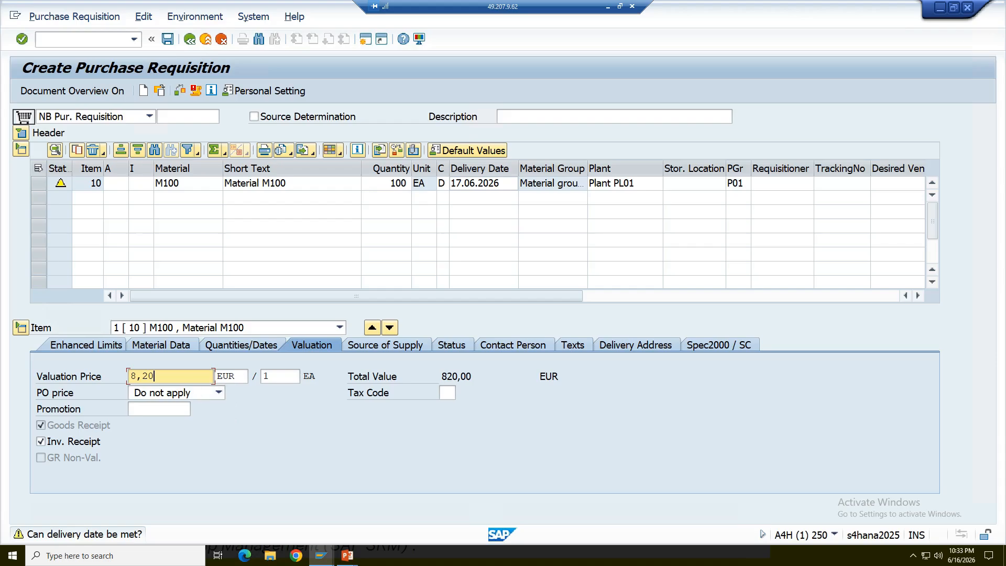
{"action": "left_click", "coordinate": [169, 184]}
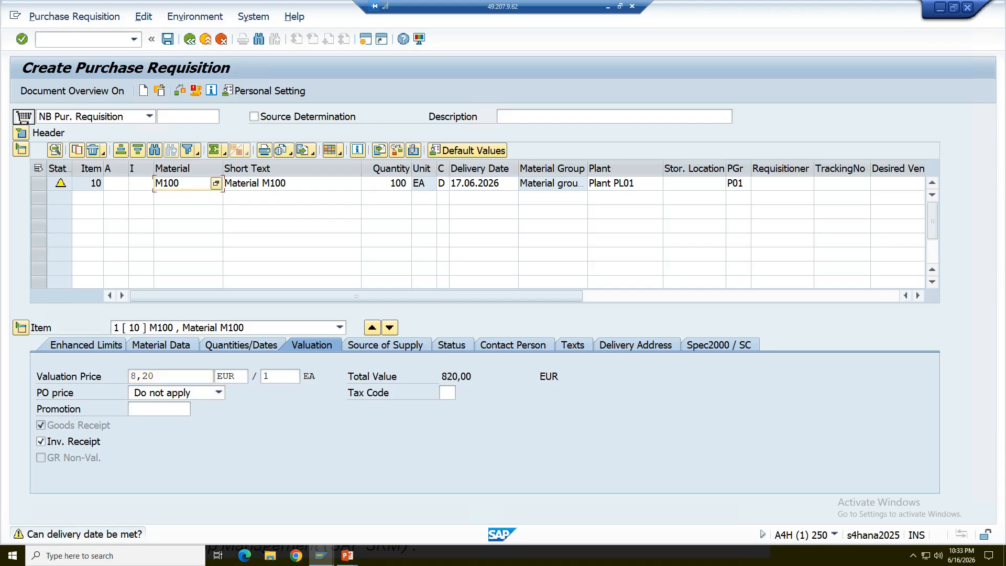
{"action": "double_click", "coordinate": [170, 184]}
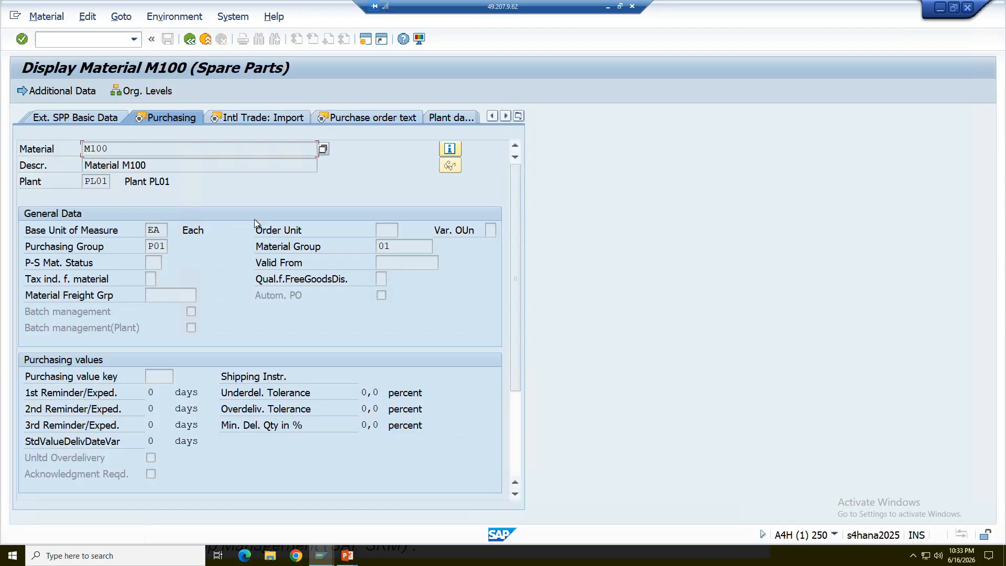
{"action": "left_click", "coordinate": [520, 116]}
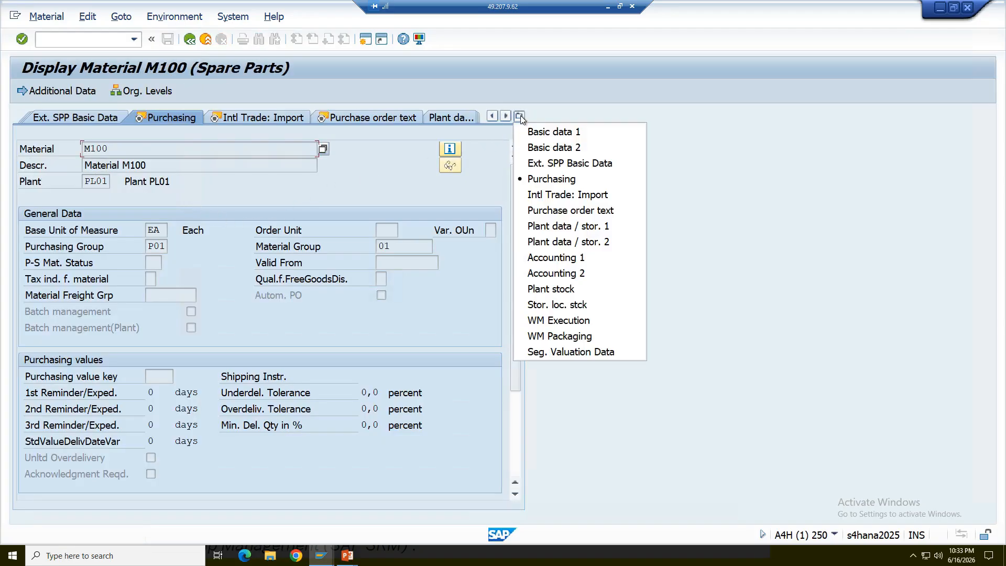
{"action": "left_click", "coordinate": [563, 259]}
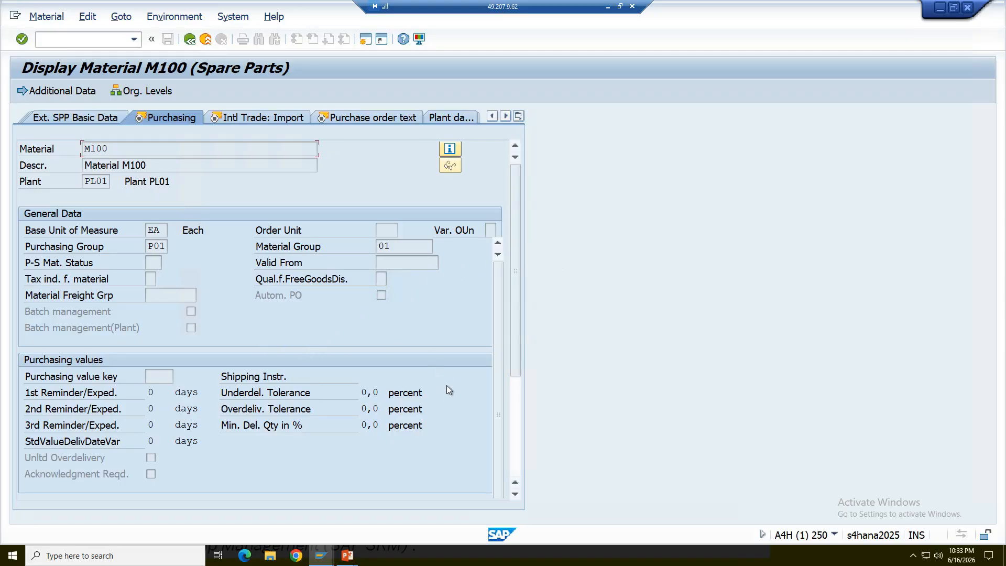
{"action": "left_click", "coordinate": [514, 465]}
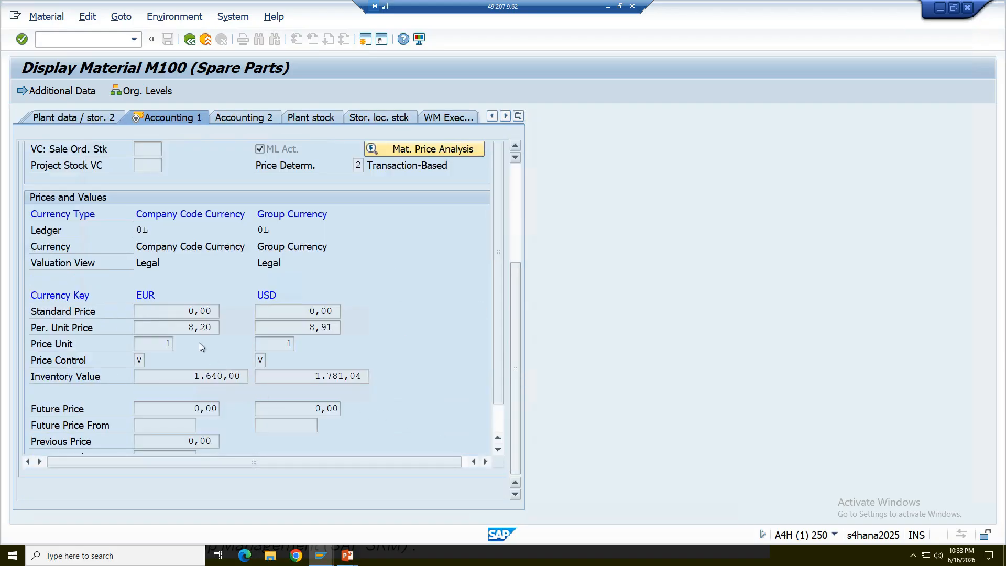
{"action": "left_click", "coordinate": [189, 40]}
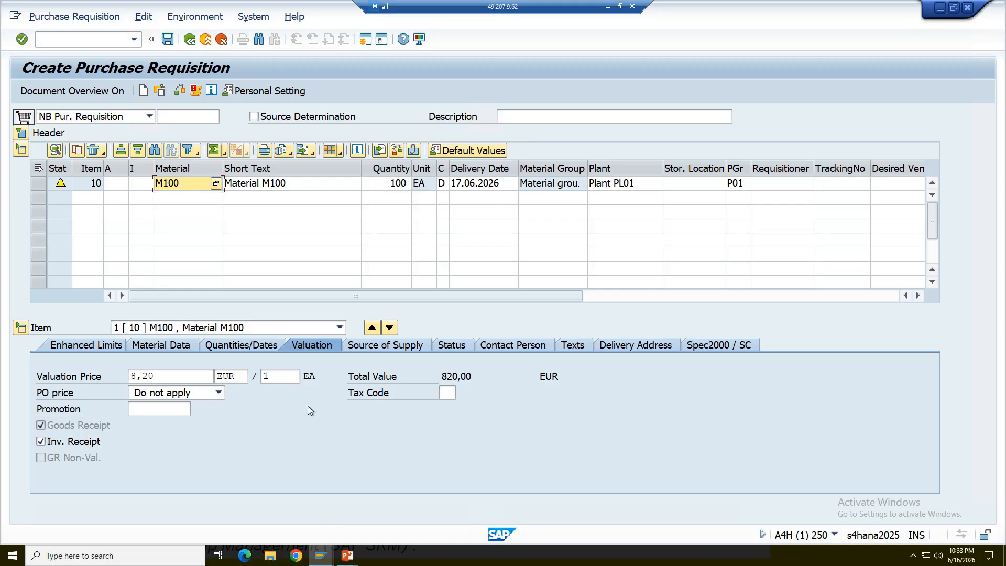
Review the status and contact person details of the M100 item, and return to its valuation data.
{"action": "left_click", "coordinate": [454, 345]}
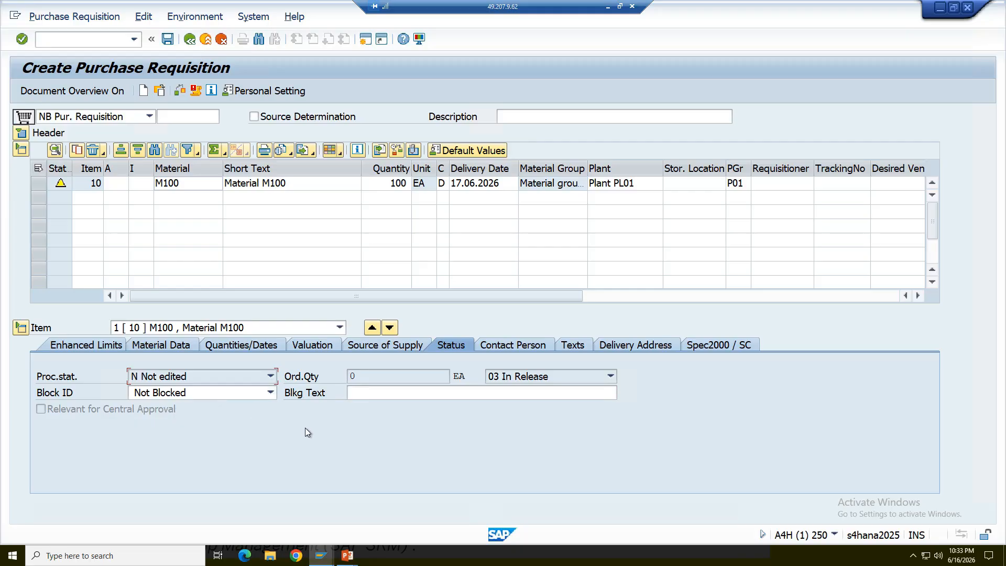
{"action": "left_click", "coordinate": [497, 345]}
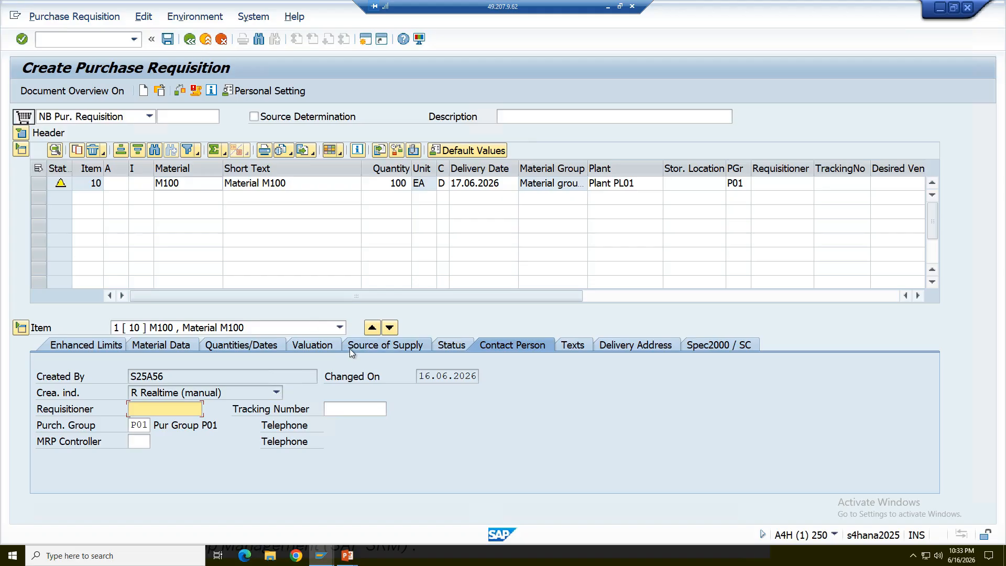
{"action": "left_click", "coordinate": [310, 347]}
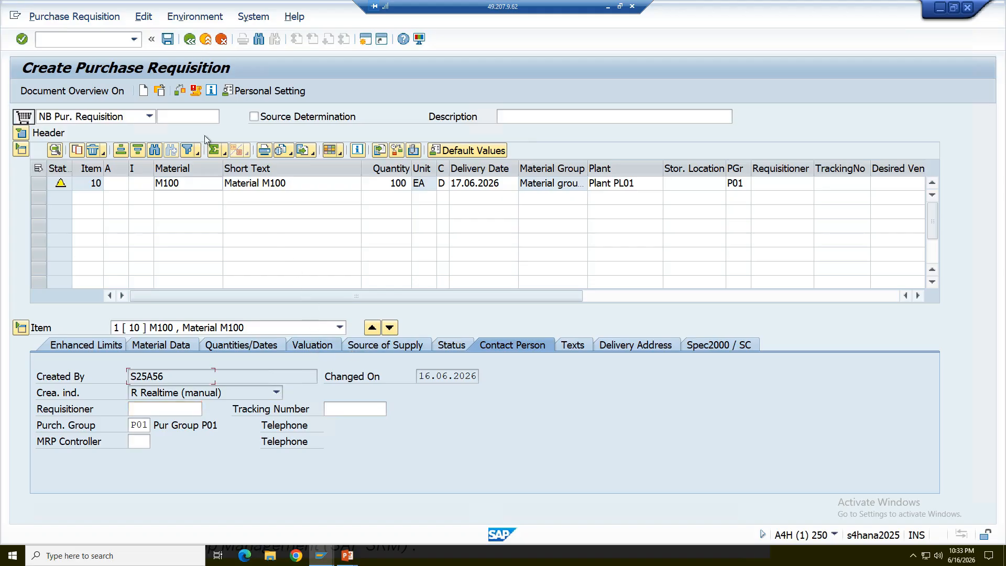
Check the purchase requisition for errors and save it.
{"action": "left_click", "coordinate": [180, 92]}
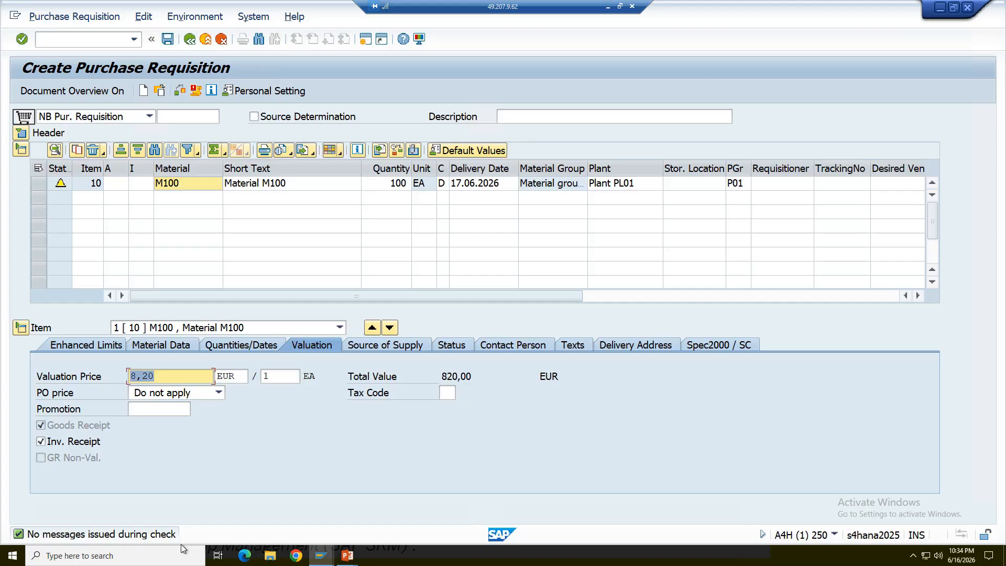
{"action": "left_click", "coordinate": [168, 40]}
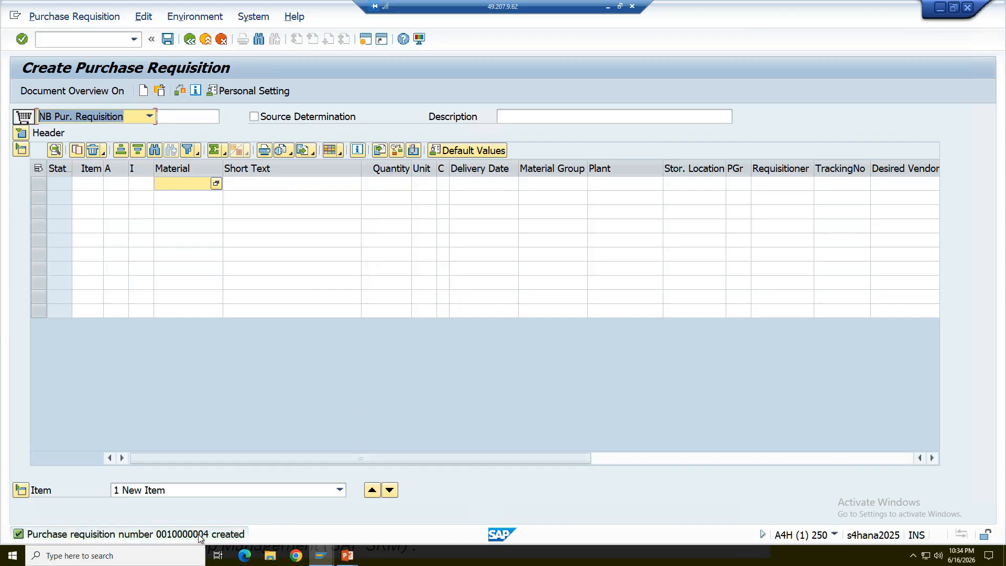
Open the newly saved purchase requisition for display and examine the item's status details.
{"action": "left_click", "coordinate": [160, 92]}
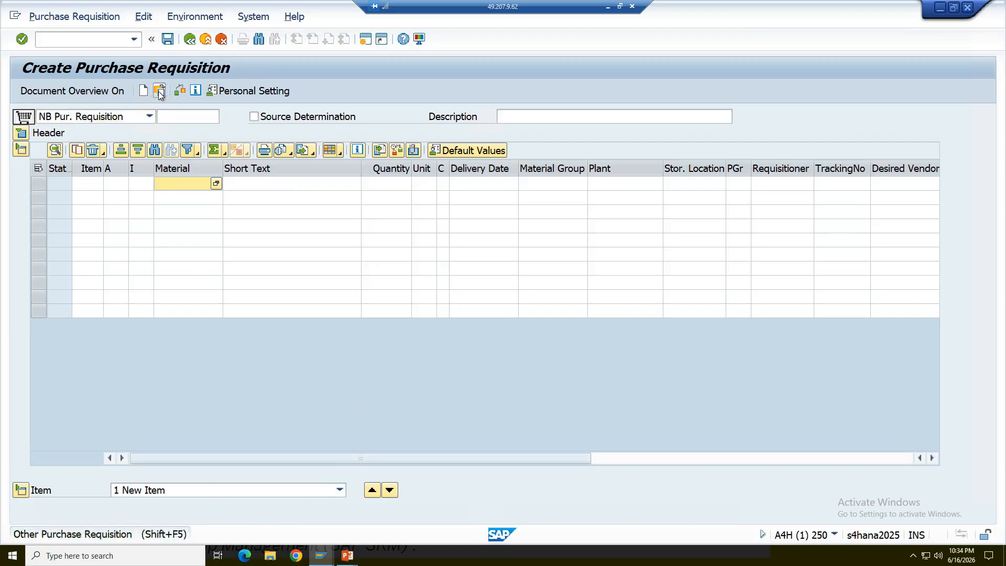
{"action": "key", "text": "Return"}
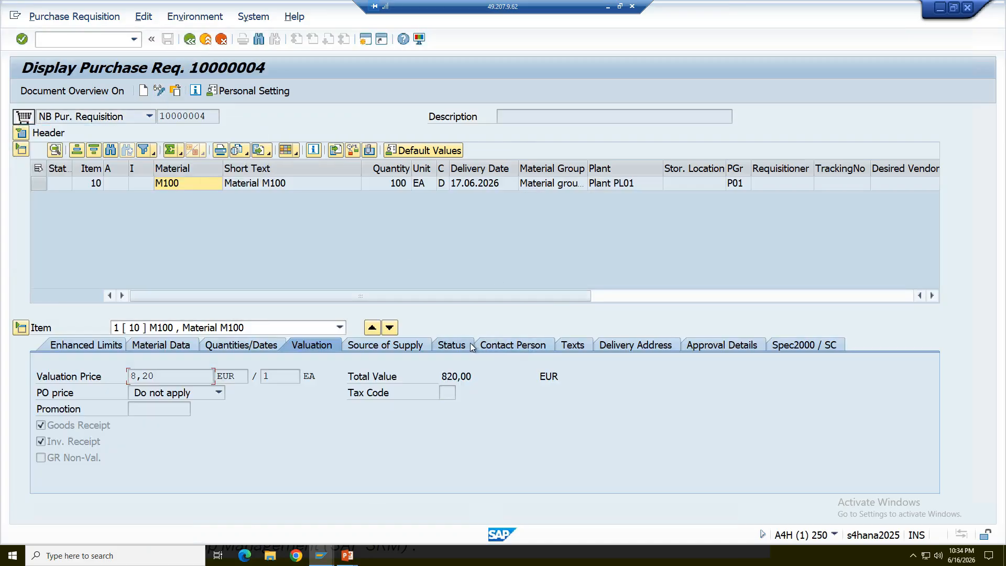
{"action": "left_click", "coordinate": [449, 346]}
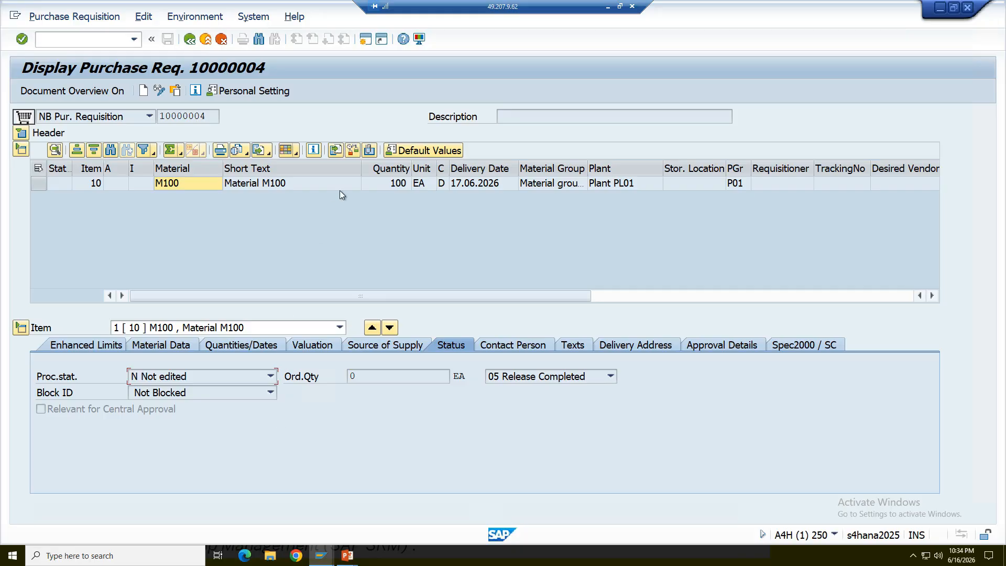
Switch the requisition to change mode, set the M100 item's delivery date to 16.06.2026 and save.
{"action": "left_click", "coordinate": [161, 93]}
{"action": "left_click", "coordinate": [464, 183]}
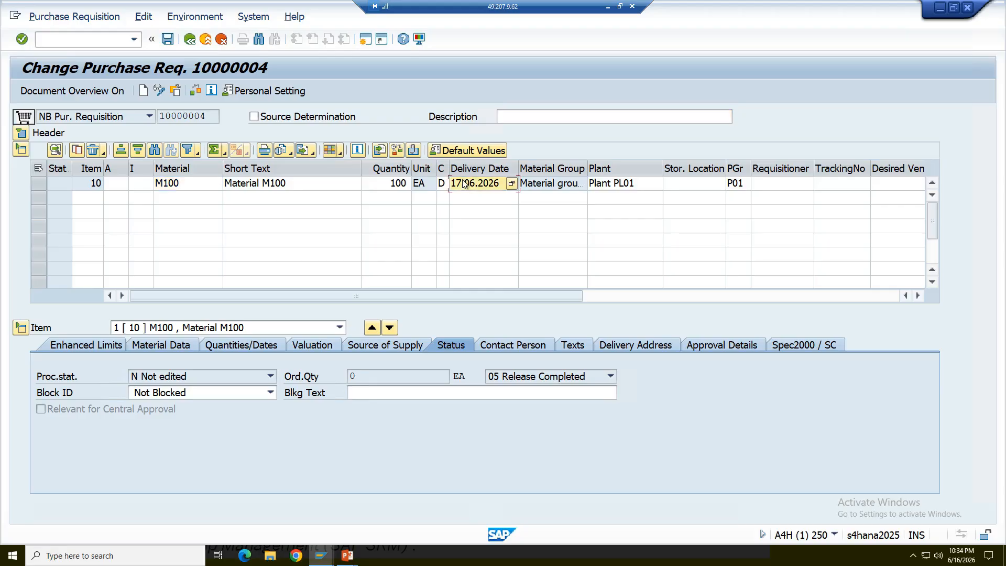
{"action": "key", "text": "BackSpace"}
{"action": "type", "text": "6"}
{"action": "key", "text": "Return"}
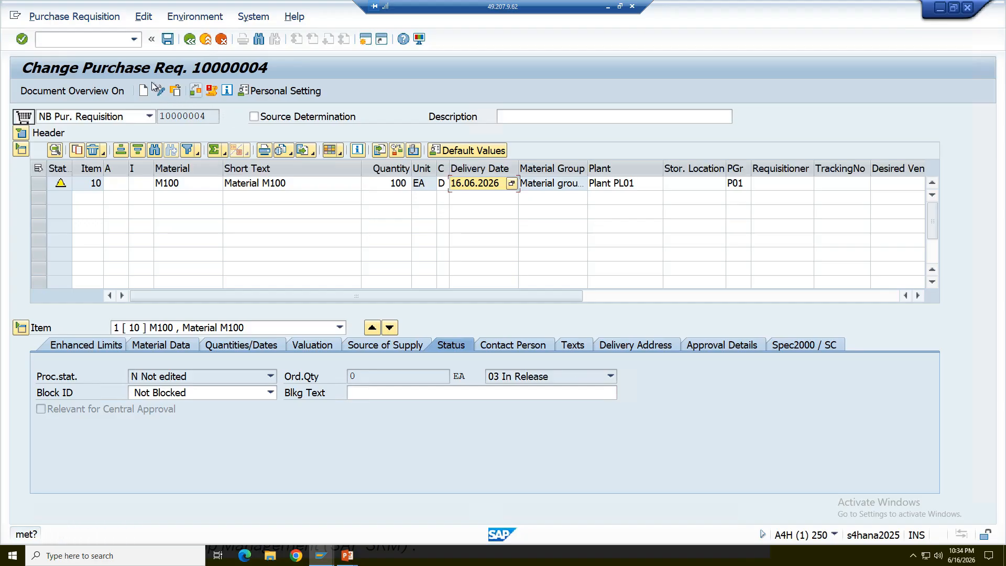
{"action": "left_click", "coordinate": [167, 40]}
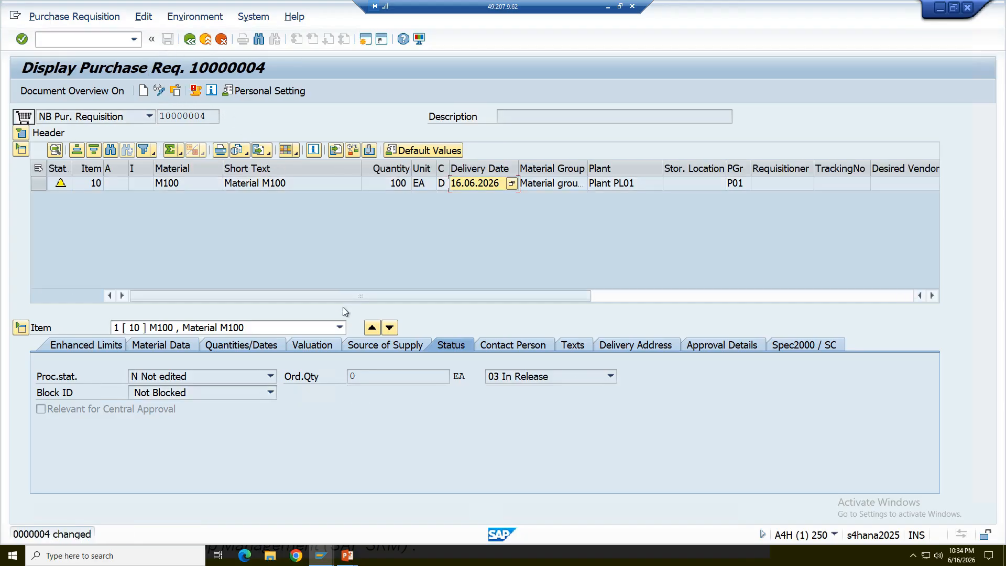
Review the item's creation indicator and processing status, and show the PowerPoint slide explaining both.
{"action": "left_click", "coordinate": [498, 346]}
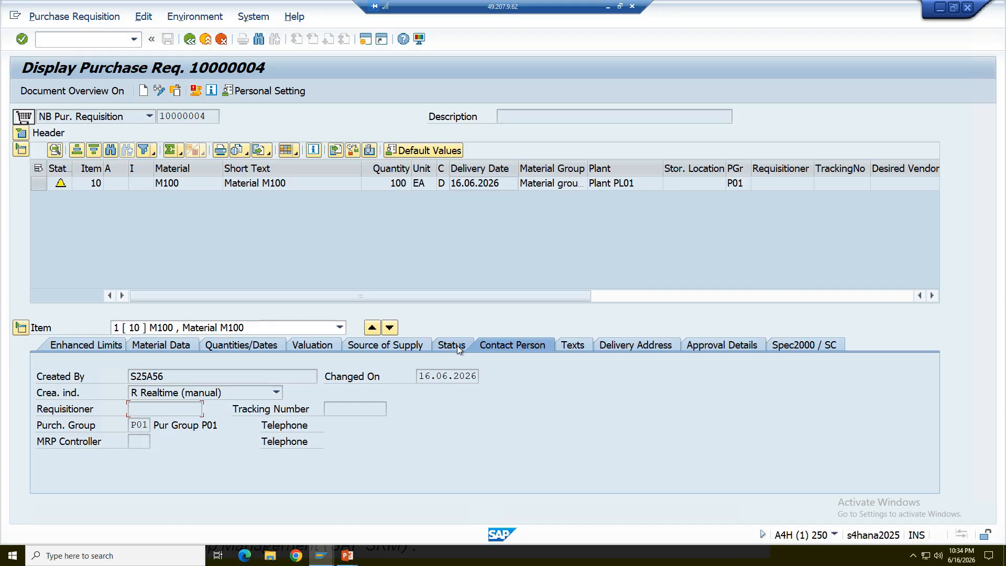
{"action": "left_click", "coordinate": [457, 346]}
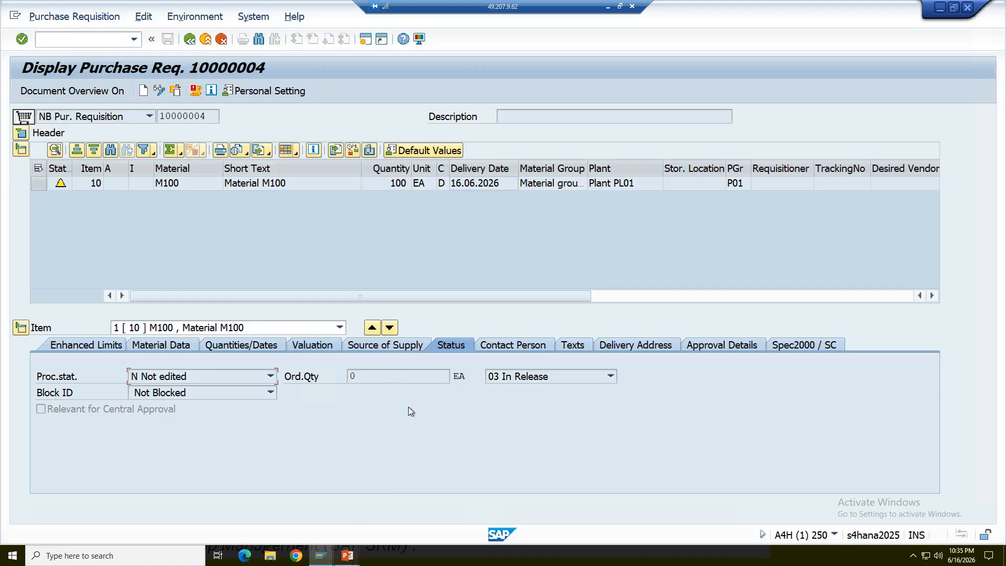
{"action": "mouse_move", "coordinate": [347, 555]}
{"action": "left_click", "coordinate": [454, 489]}
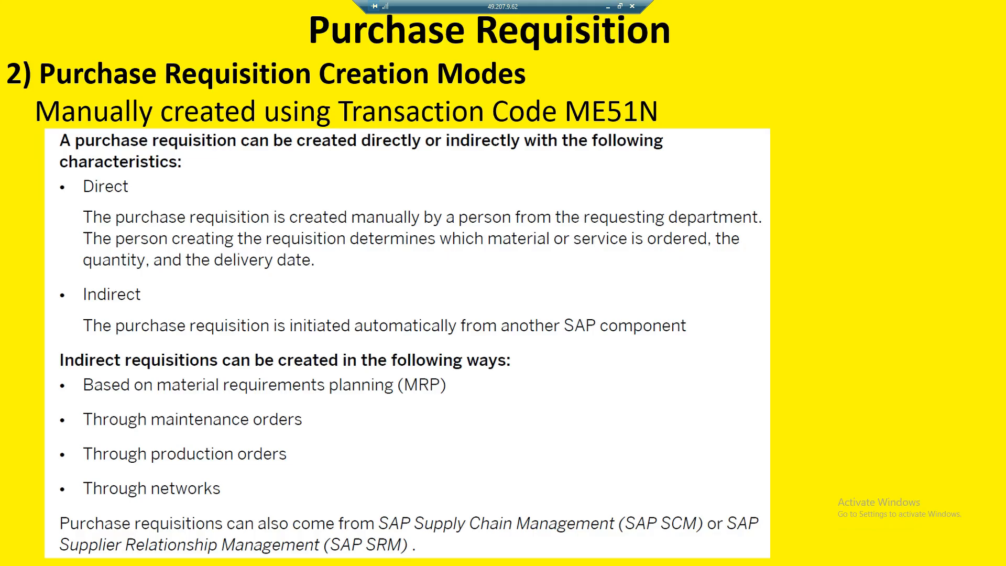
{"action": "left_click", "coordinate": [458, 265]}
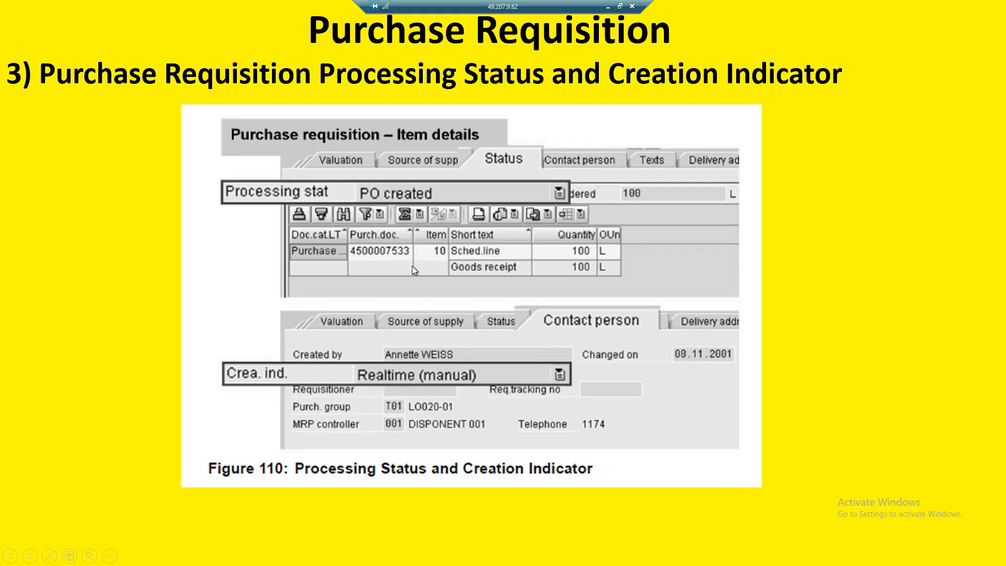
Return to SAP, leave the requisition display and start creating a purchase order with a known vendor (ME21N).
{"action": "key", "text": "alt+Tab"}
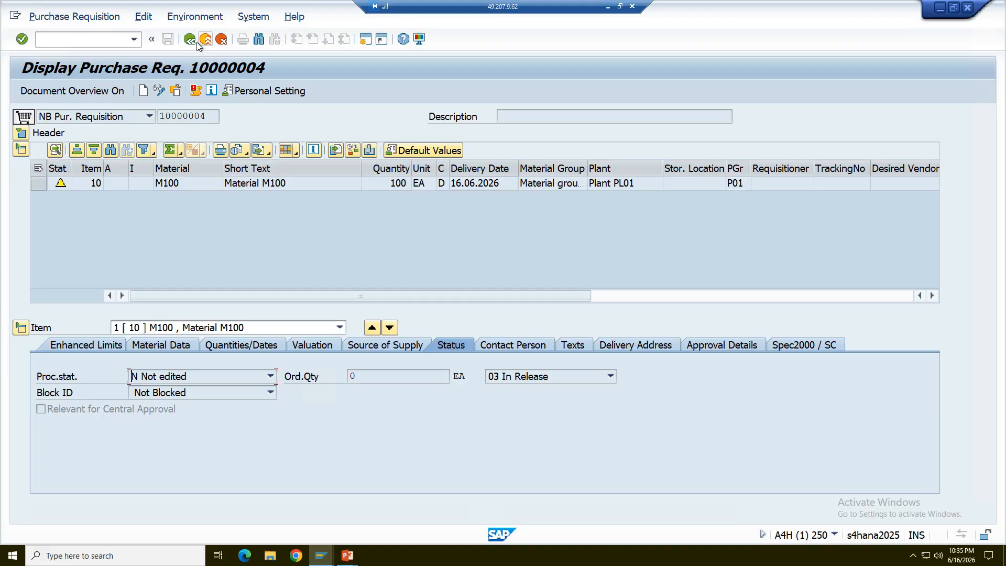
{"action": "left_click", "coordinate": [191, 39]}
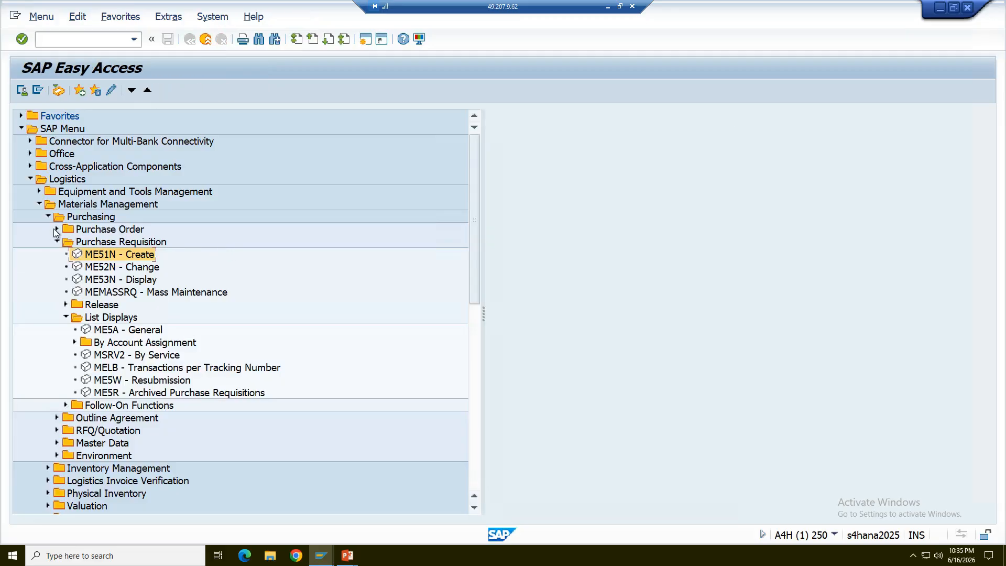
{"action": "left_click", "coordinate": [57, 229]}
{"action": "left_click", "coordinate": [65, 243]}
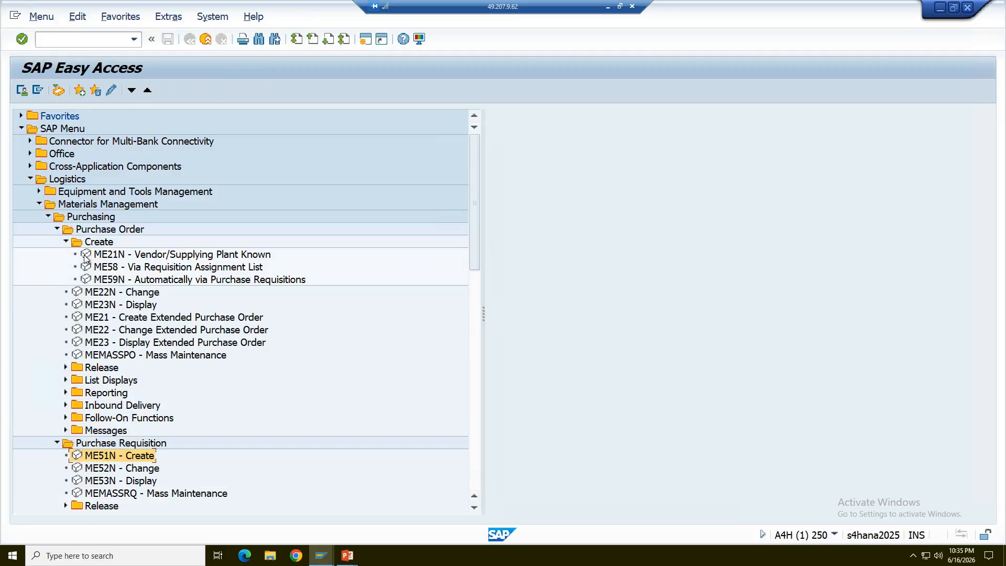
{"action": "left_click", "coordinate": [85, 257]}
{"action": "double_click", "coordinate": [87, 255]}
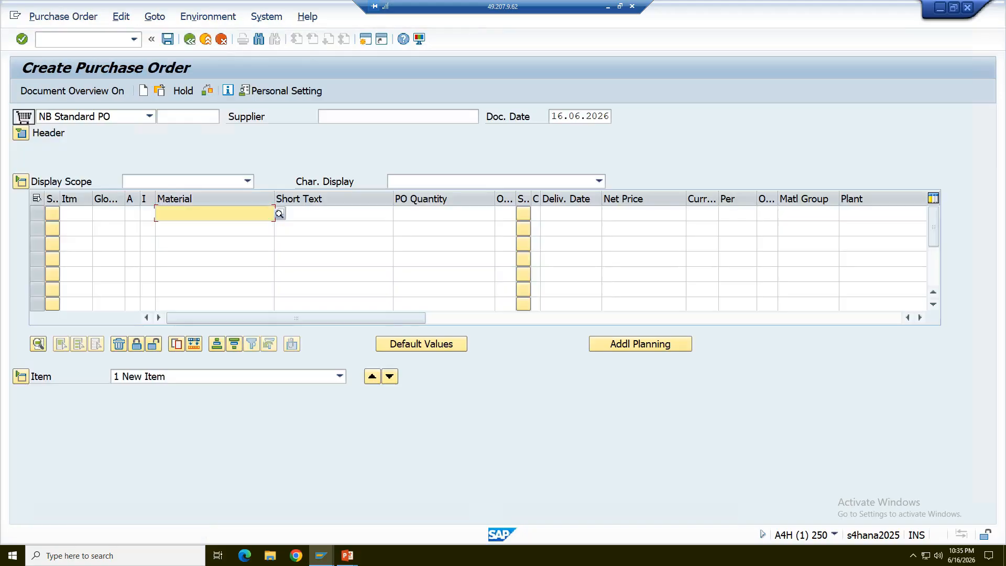
List my purchase requisitions in the document overview and adopt the newest requisition into the purchase order.
{"action": "left_click", "coordinate": [99, 88]}
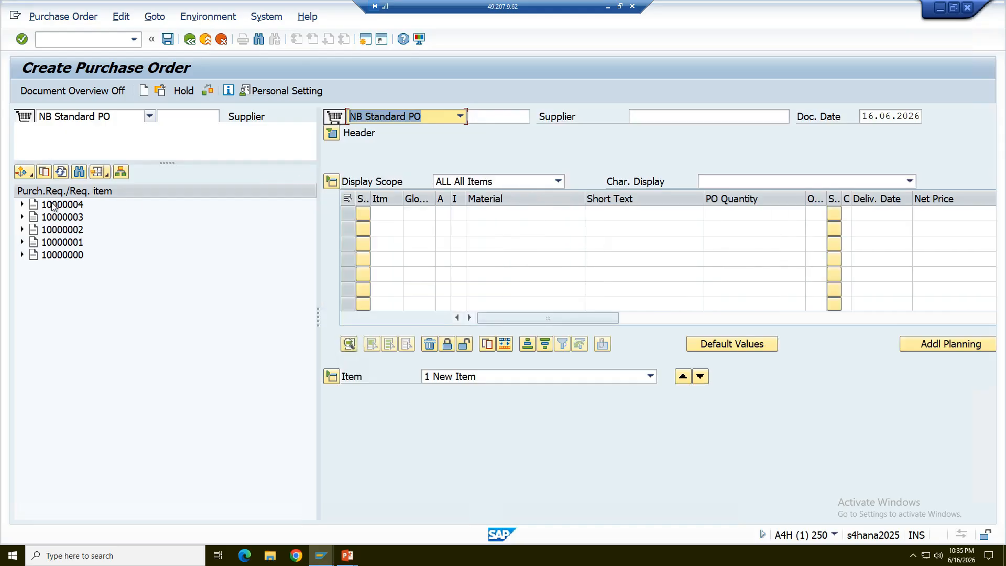
{"action": "left_click", "coordinate": [29, 177]}
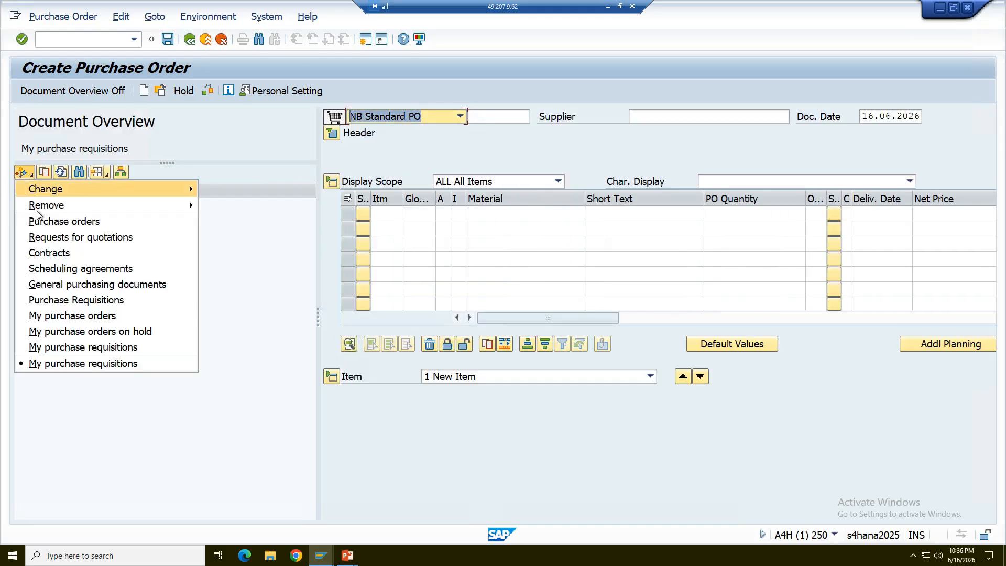
{"action": "left_click", "coordinate": [68, 345]}
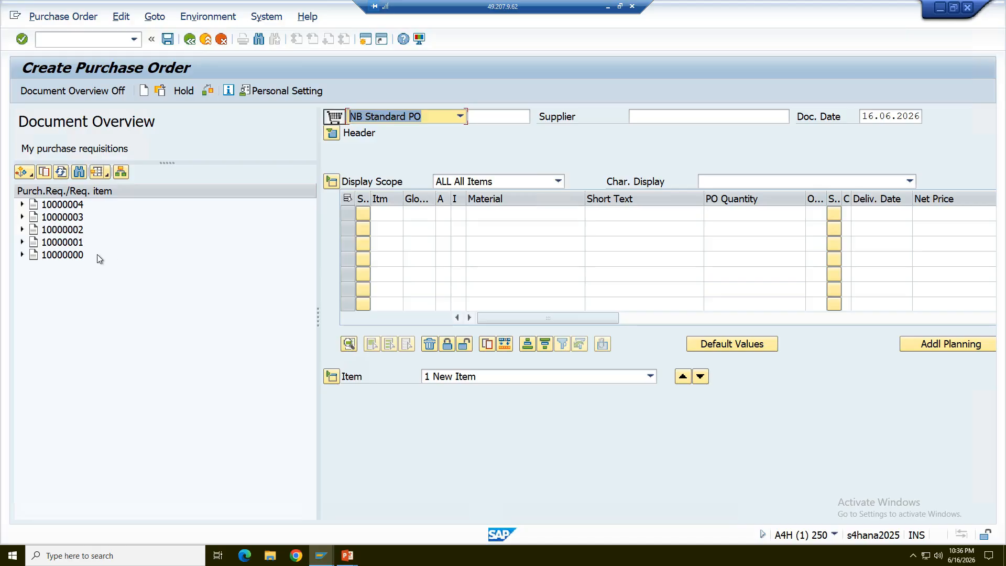
{"action": "left_click", "coordinate": [22, 205]}
{"action": "left_click", "coordinate": [55, 206]}
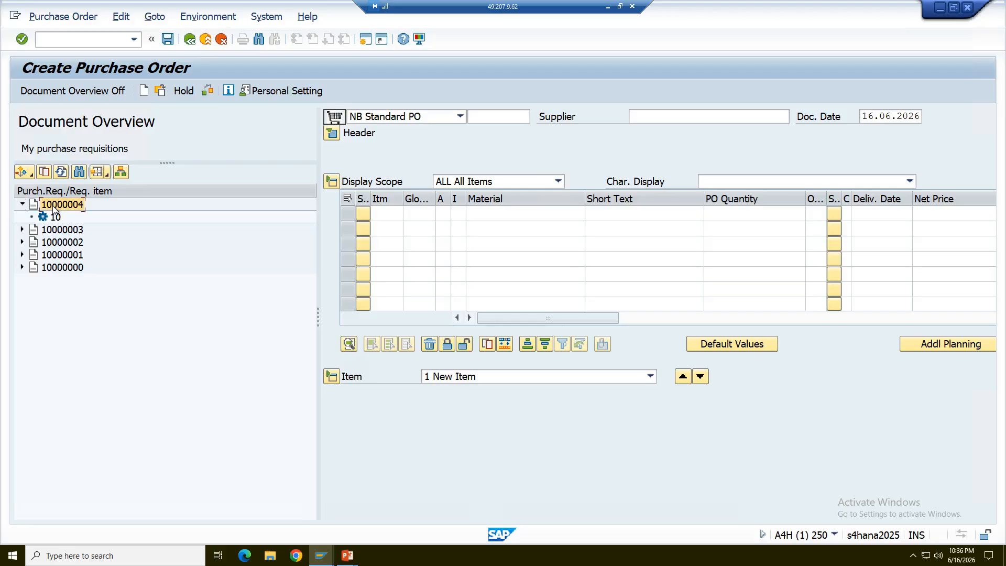
{"action": "left_click", "coordinate": [44, 174]}
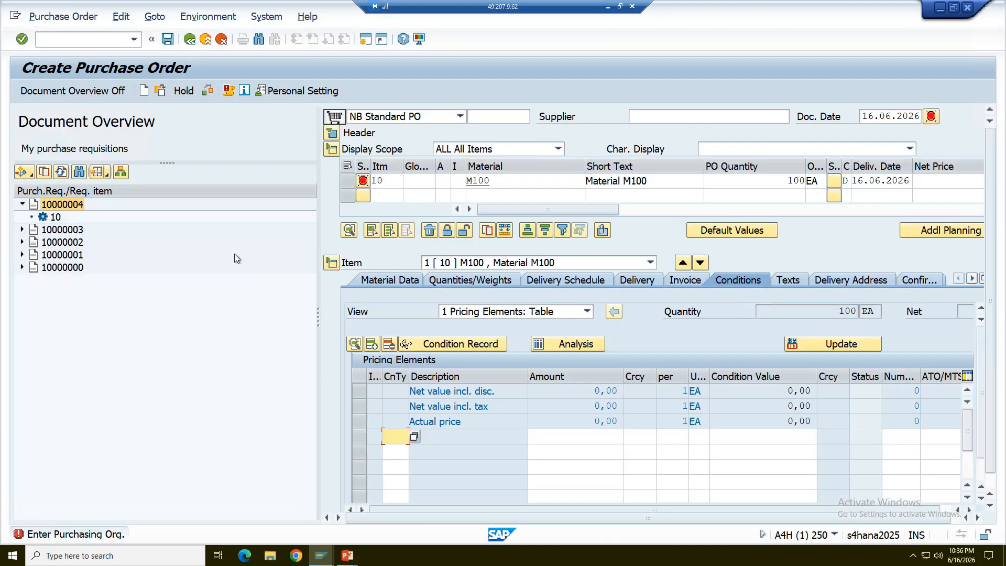
Hide the document overview, then set the purchase order's supplier to 110000 and purchasing organization to PUR1 in the header.
{"action": "left_click", "coordinate": [77, 91]}
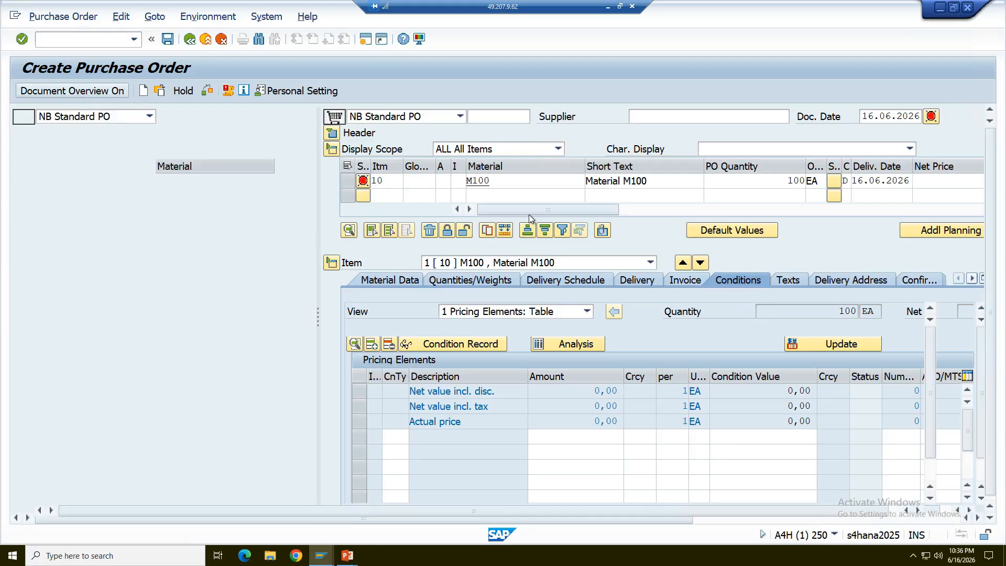
{"action": "left_click", "coordinate": [21, 133]}
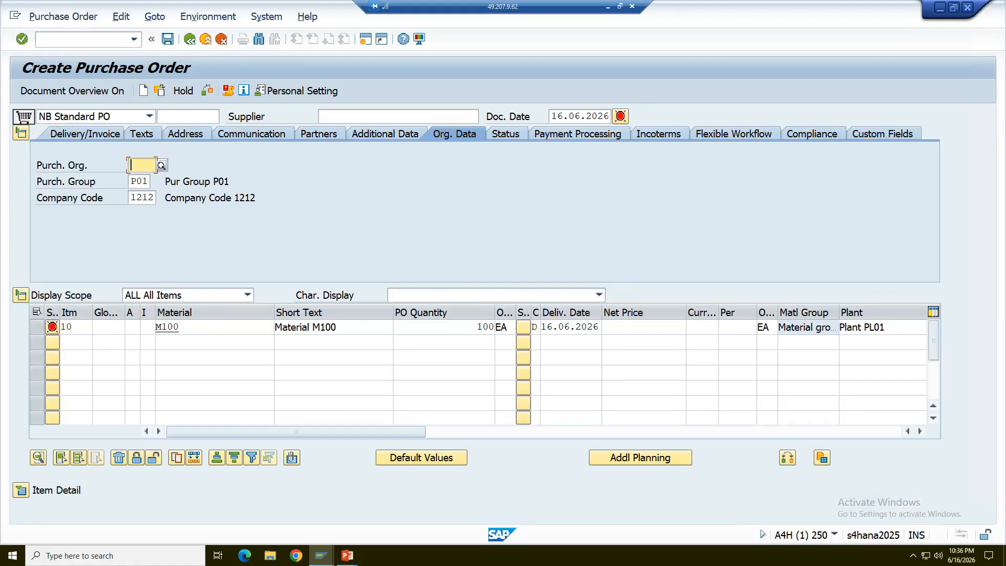
{"action": "left_click", "coordinate": [393, 115]}
{"action": "type", "text": "110000"}
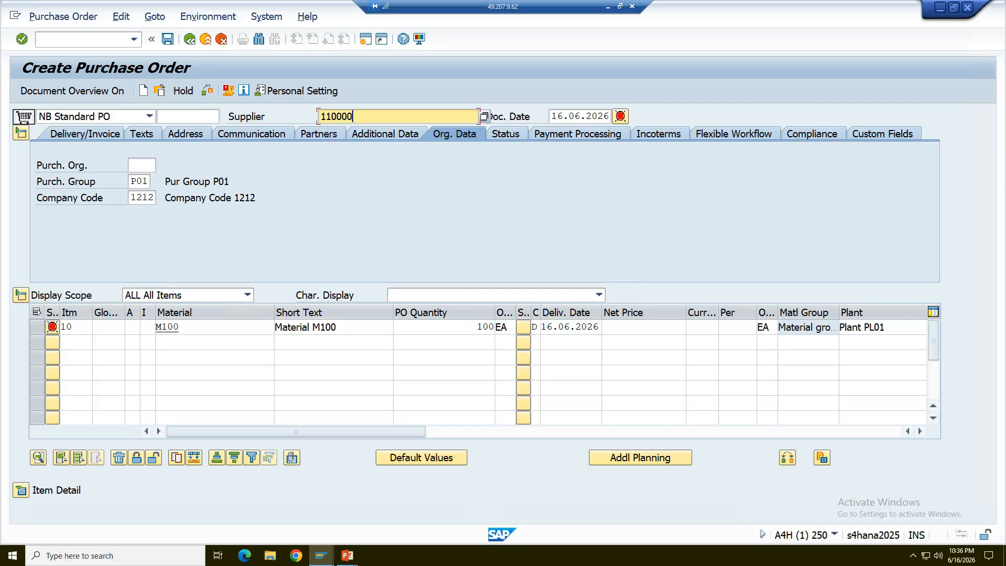
{"action": "key", "text": "Return"}
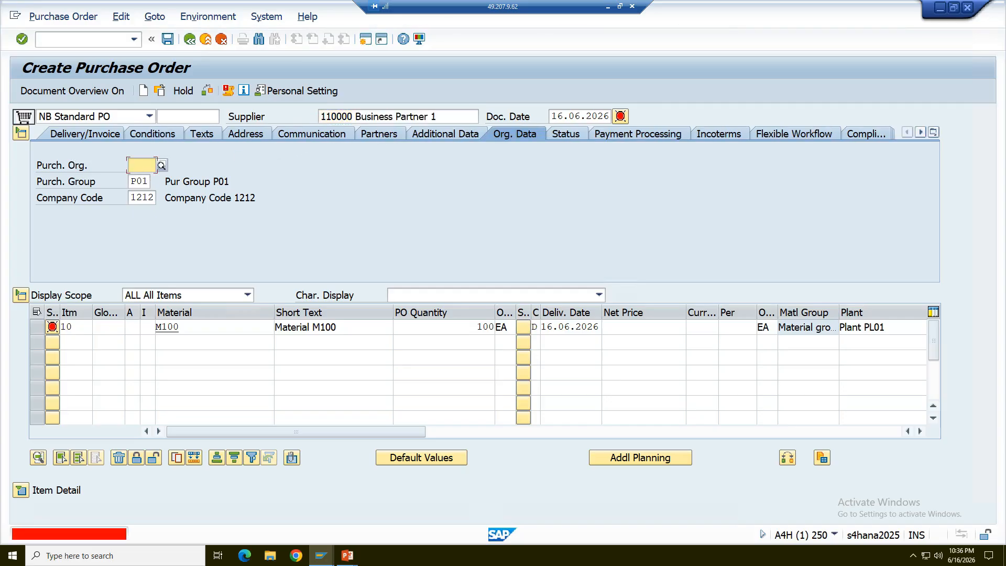
{"action": "type", "text": "PUR1"}
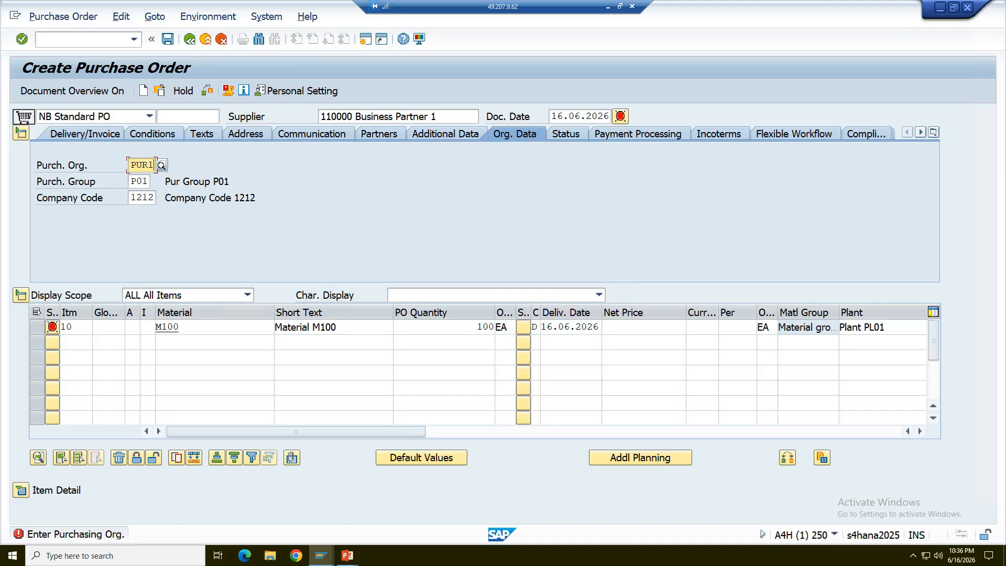
{"action": "key", "text": "Return"}
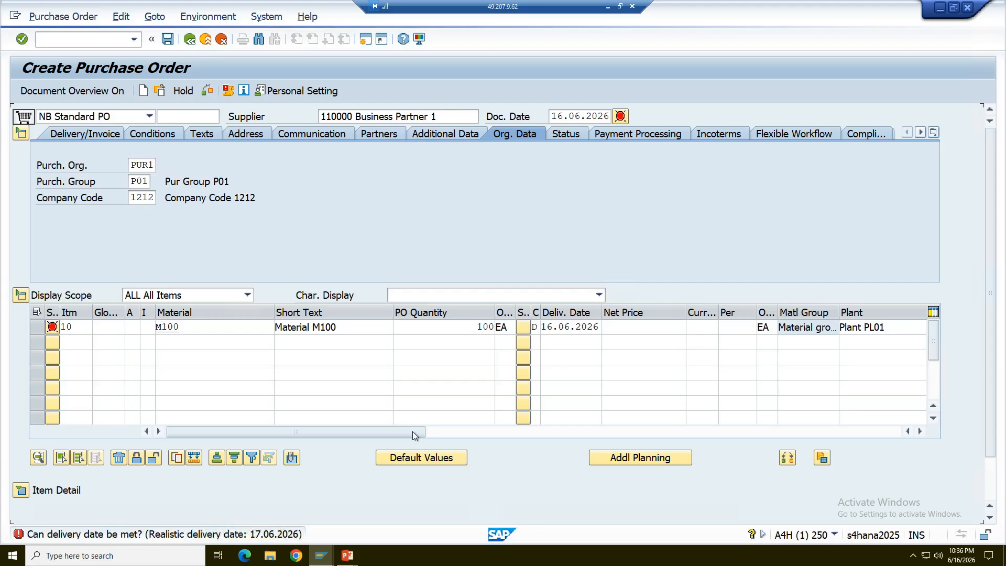
{"action": "key", "text": "Return"}
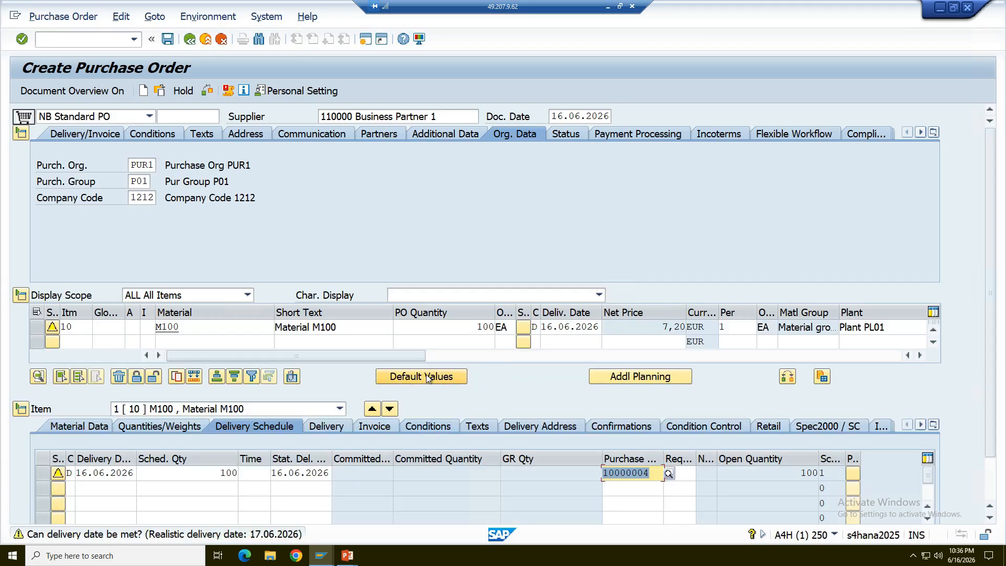
{"action": "key", "text": "Return"}
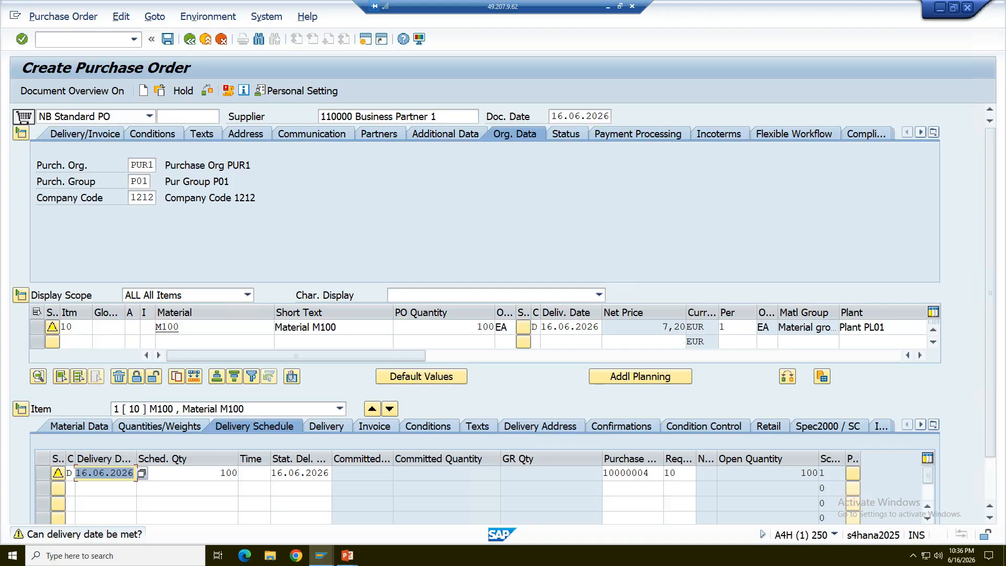
Open the purchase requisition referenced in the M100 order item, check its processing status and return to the order.
{"action": "left_click", "coordinate": [581, 356]}
{"action": "left_click", "coordinate": [483, 356]}
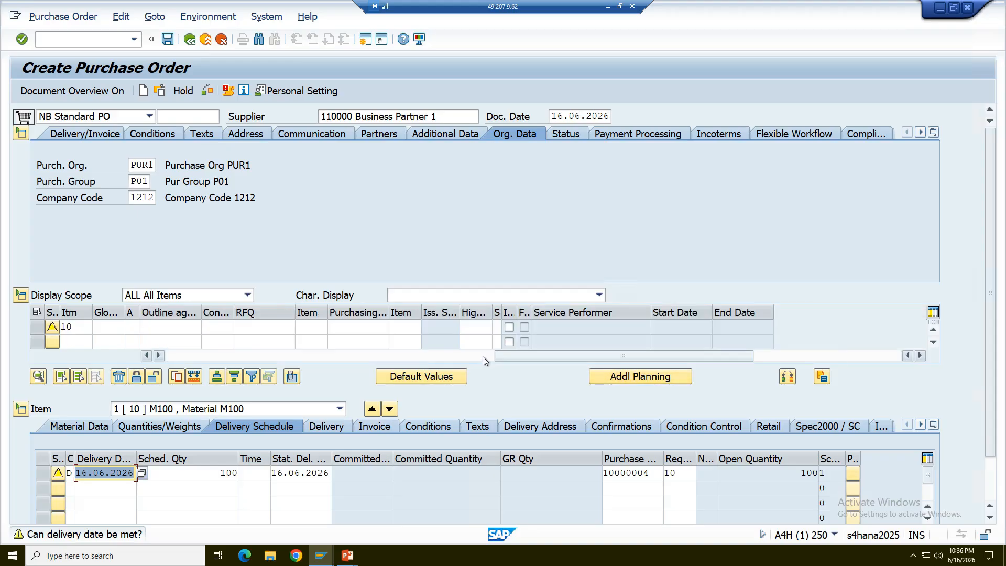
{"action": "left_click", "coordinate": [442, 357]}
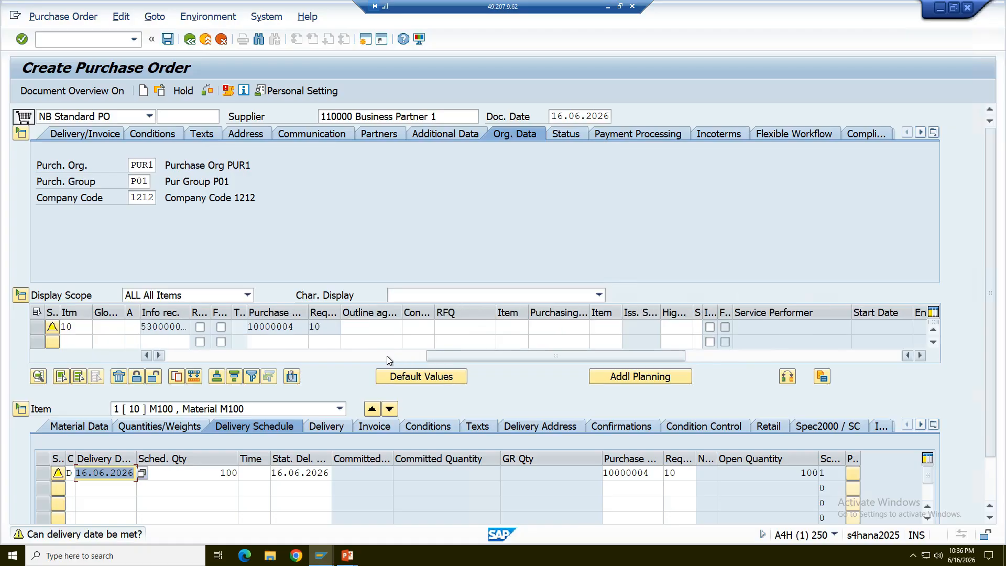
{"action": "double_click", "coordinate": [268, 327]}
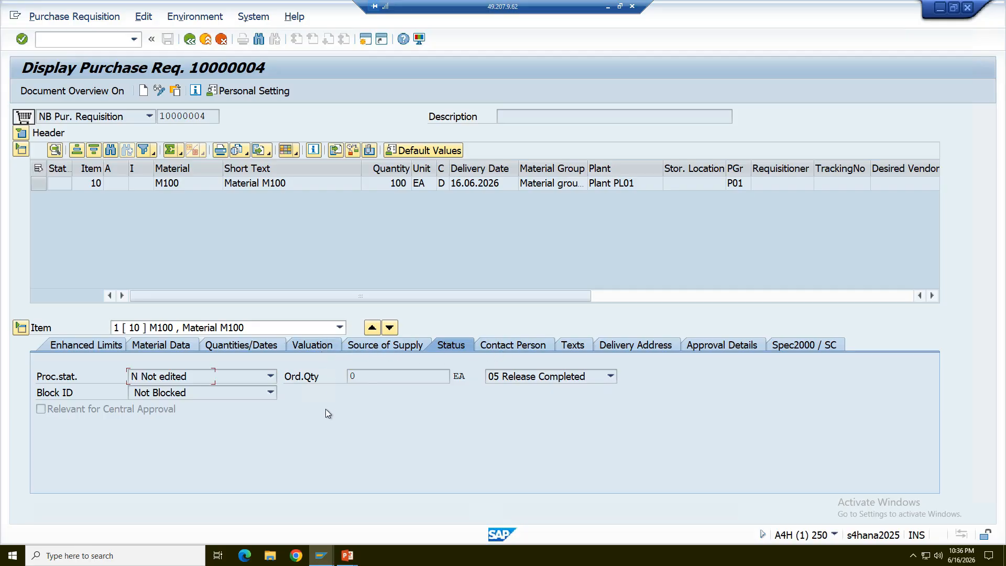
{"action": "left_click", "coordinate": [189, 40]}
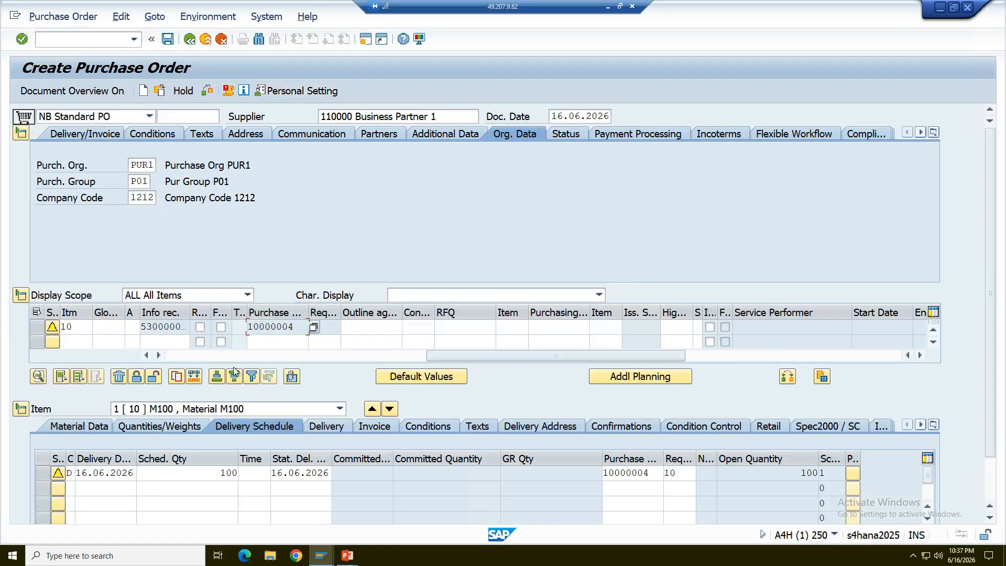
Widen the item's info record column, open the info record and examine its gross price condition supplements.
{"action": "left_click", "coordinate": [211, 356]}
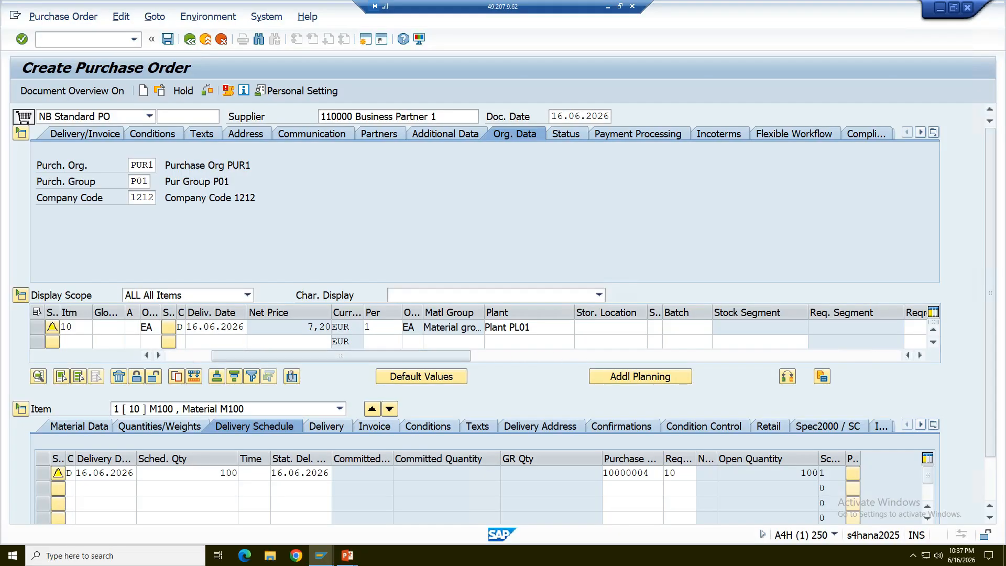
{"action": "left_click", "coordinate": [563, 357]}
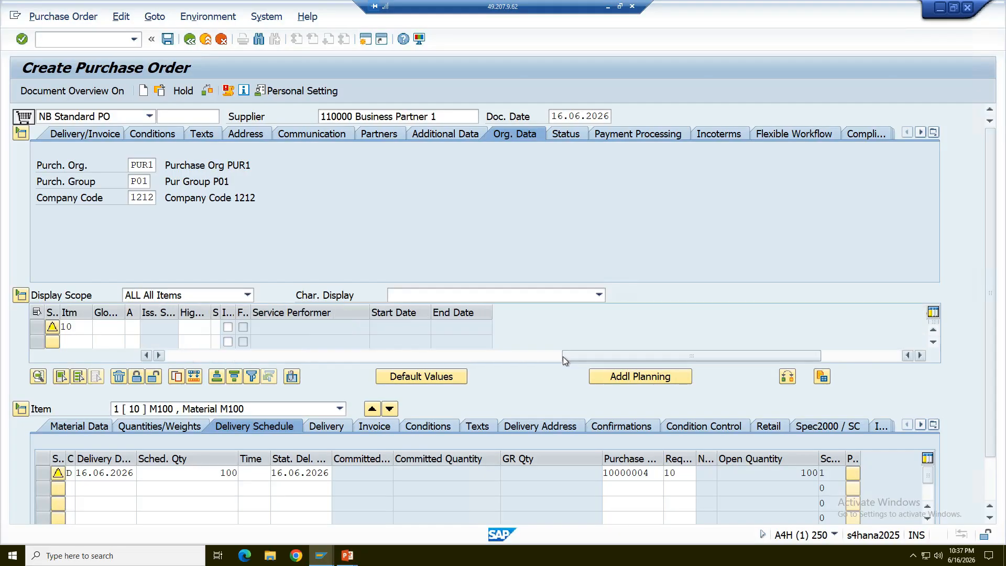
{"action": "left_click", "coordinate": [310, 355]}
{"action": "left_click", "coordinate": [257, 360]}
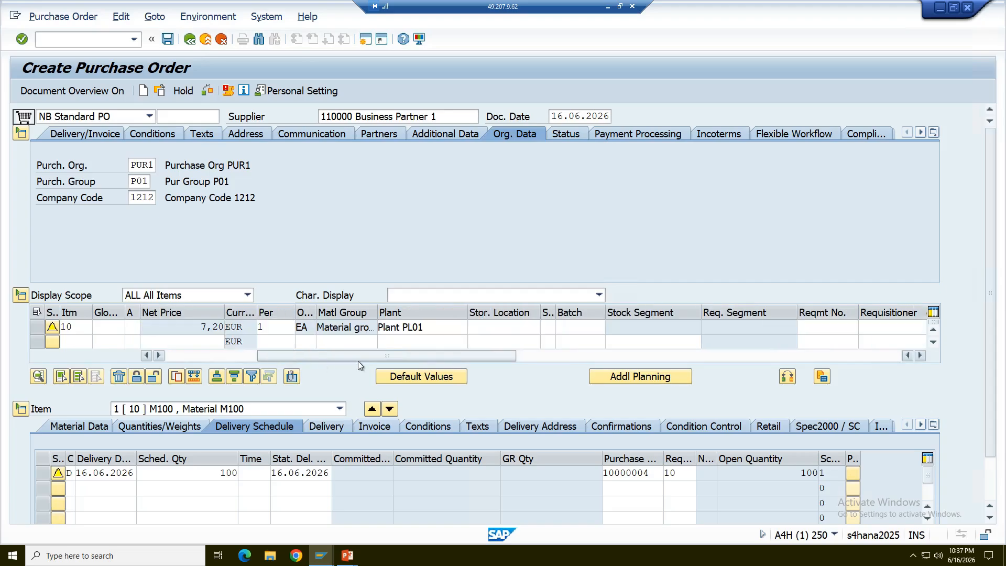
{"action": "left_click_drag", "start_coordinate": [489, 358], "coordinate": [560, 357]}
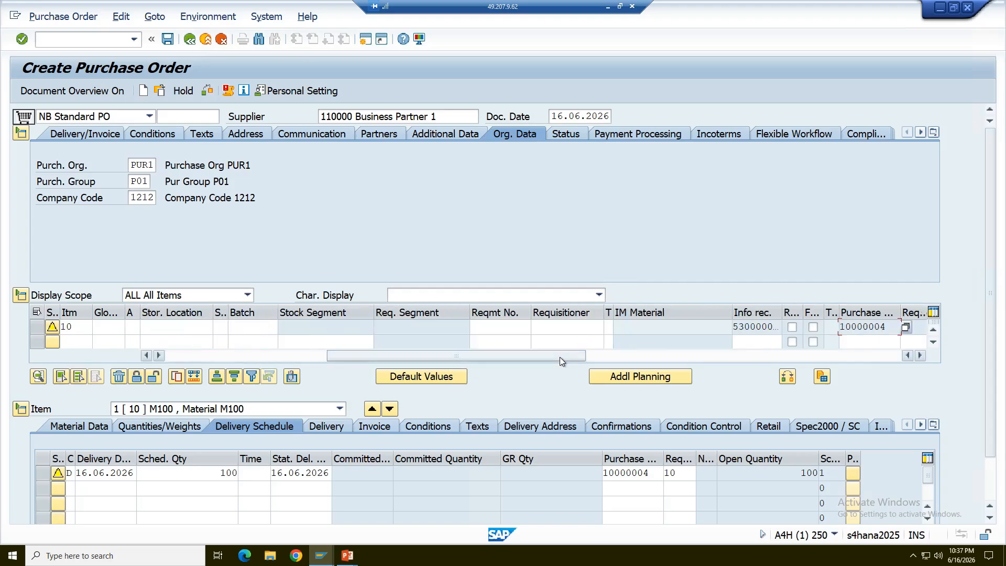
{"action": "left_click_drag", "start_coordinate": [782, 314], "coordinate": [811, 313]}
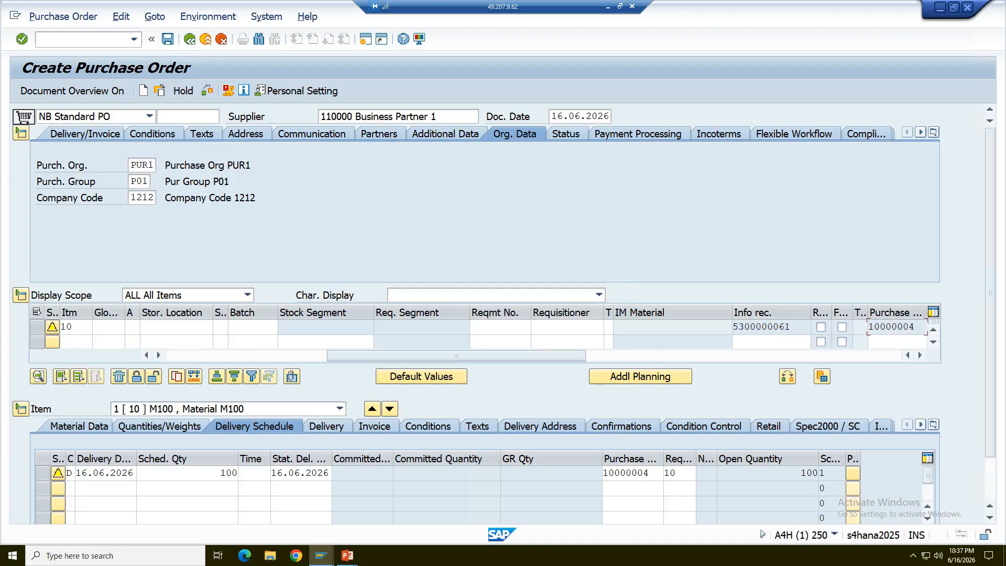
{"action": "double_click", "coordinate": [760, 328]}
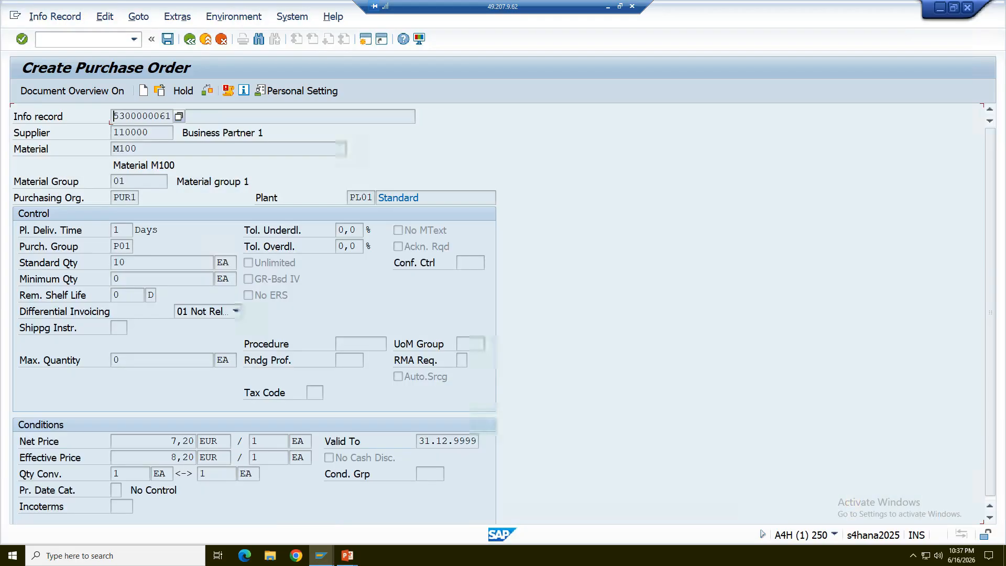
{"action": "left_click", "coordinate": [122, 91]}
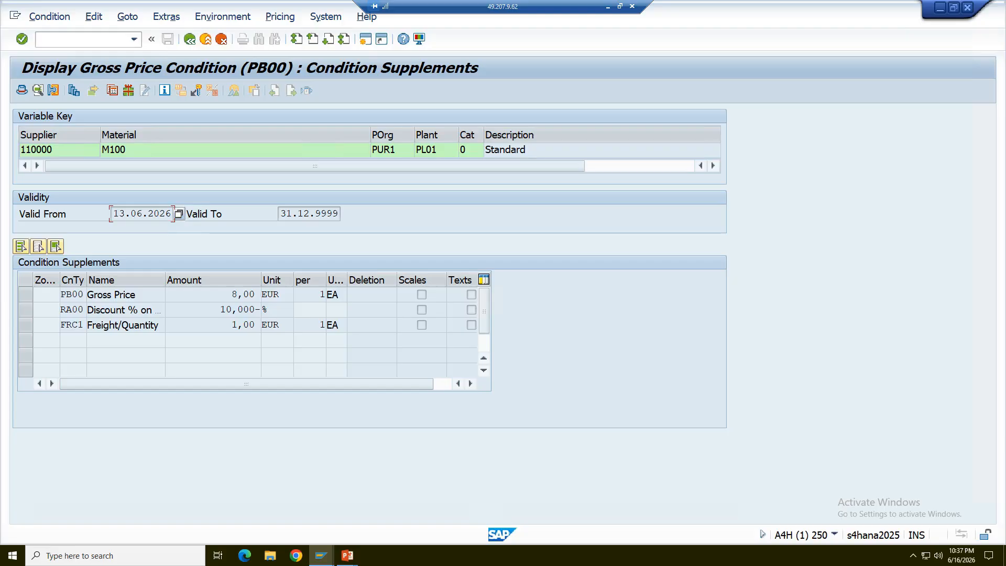
{"action": "left_click_drag", "start_coordinate": [165, 280], "coordinate": [203, 280]}
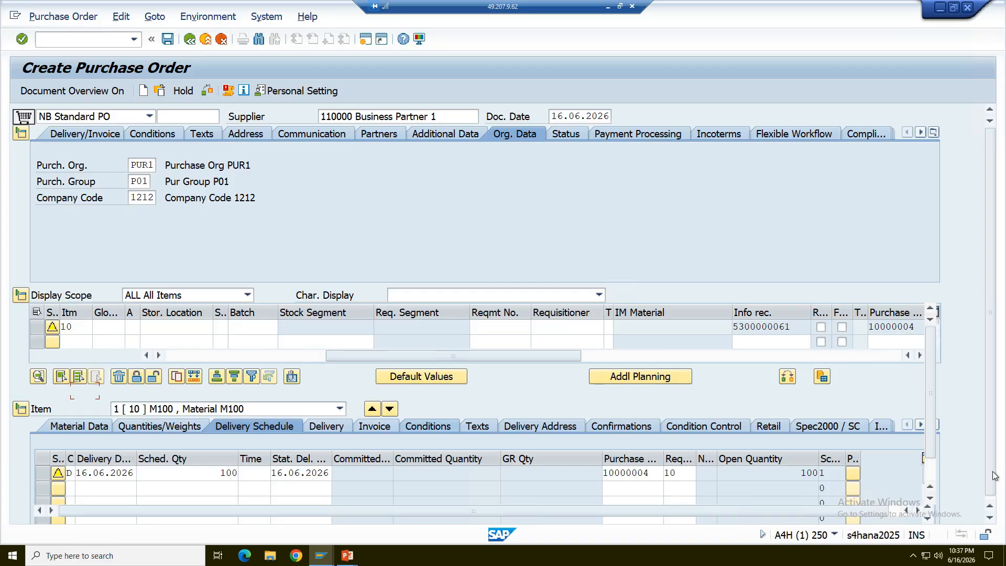
Review the M100 item's pricing conditions and item overview, and save the purchase order.
{"action": "scroll", "coordinate": [285, 412], "scroll_direction": "down", "scroll_amount": 2}
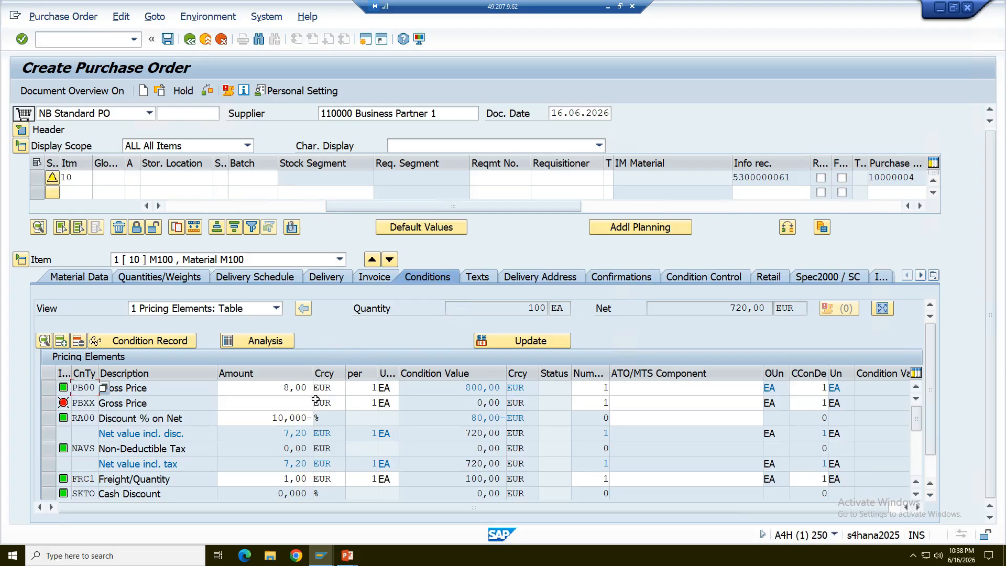
{"action": "left_click", "coordinate": [183, 209]}
{"action": "left_click", "coordinate": [175, 206]}
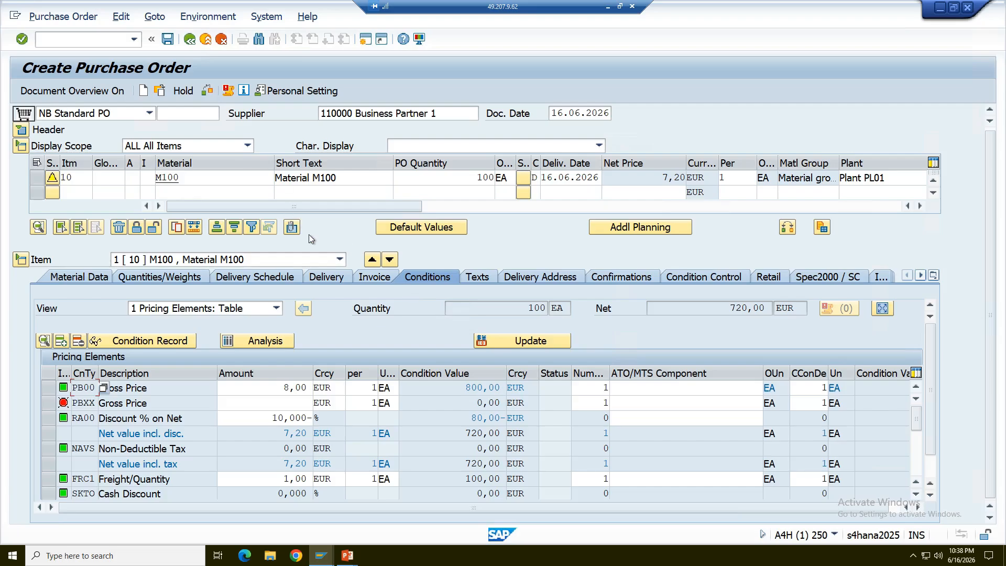
{"action": "left_click", "coordinate": [168, 40]}
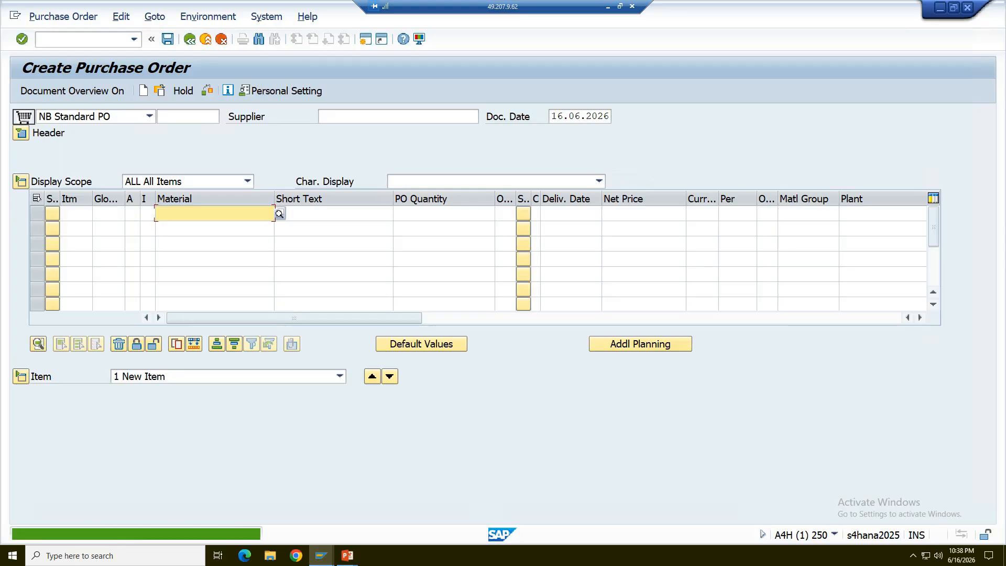
Open the newly saved purchase order for display and examine the purchase requisition reference of its item.
{"action": "left_click", "coordinate": [159, 90]}
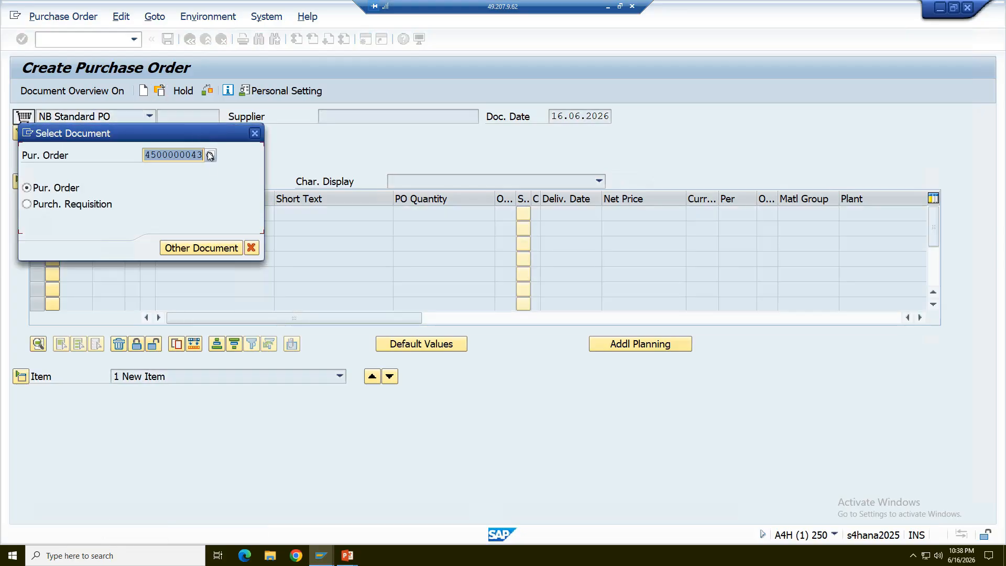
{"action": "left_click", "coordinate": [186, 250]}
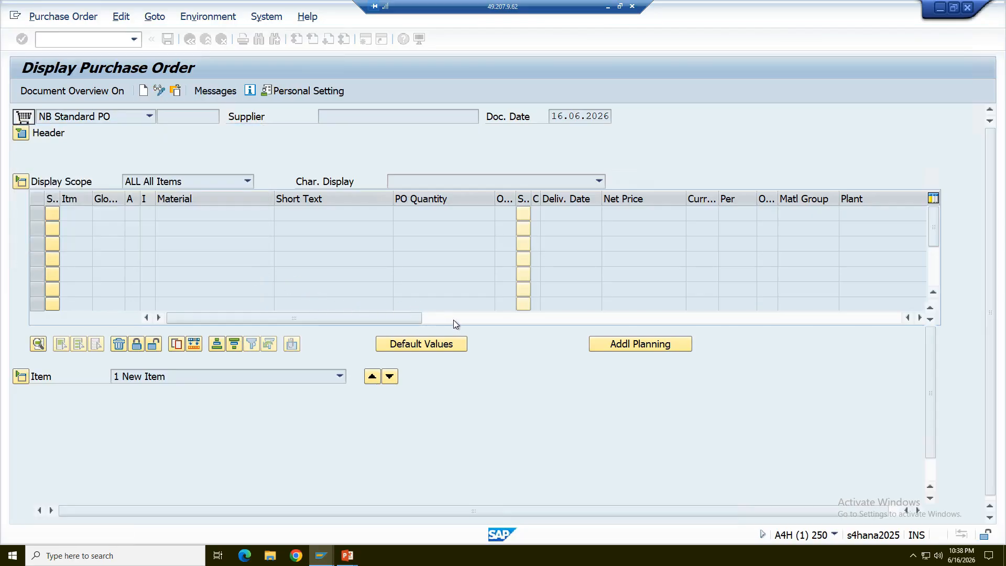
{"action": "left_click", "coordinate": [603, 211]}
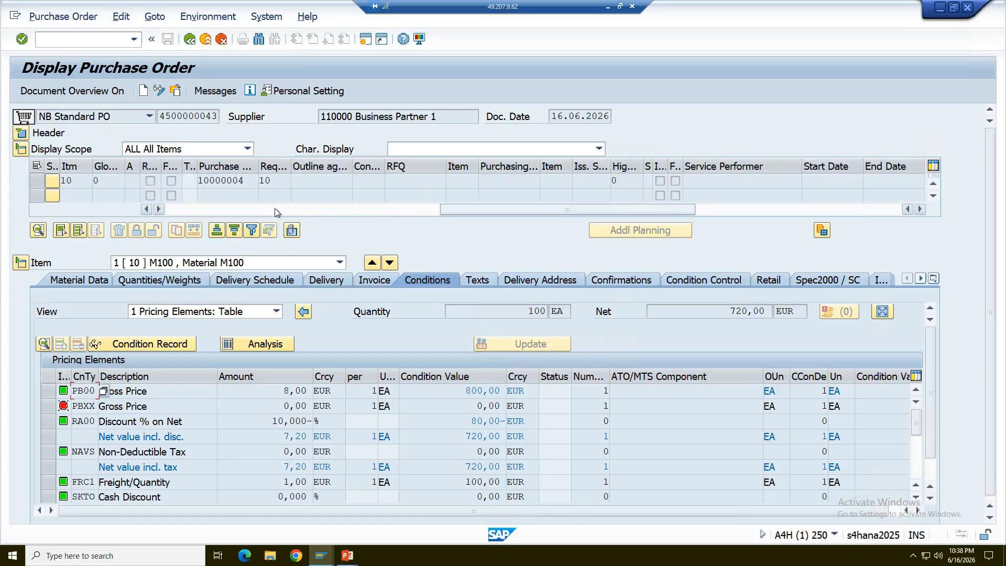
Open the requisition referenced in the order item, check its processing status, follow-on documents and creation indicator, and return to the order.
{"action": "left_click_drag", "start_coordinate": [258, 166], "coordinate": [322, 171]}
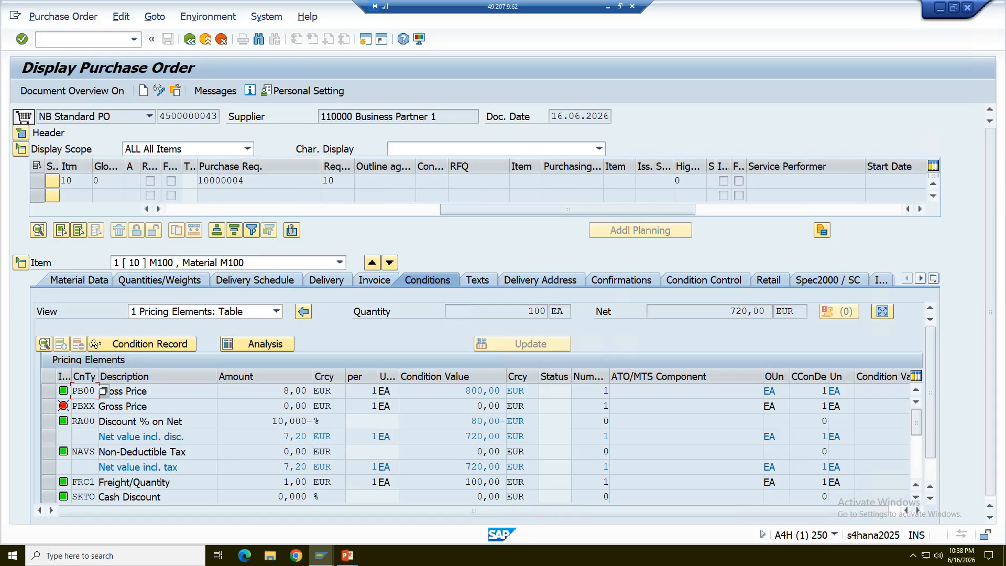
{"action": "double_click", "coordinate": [233, 180]}
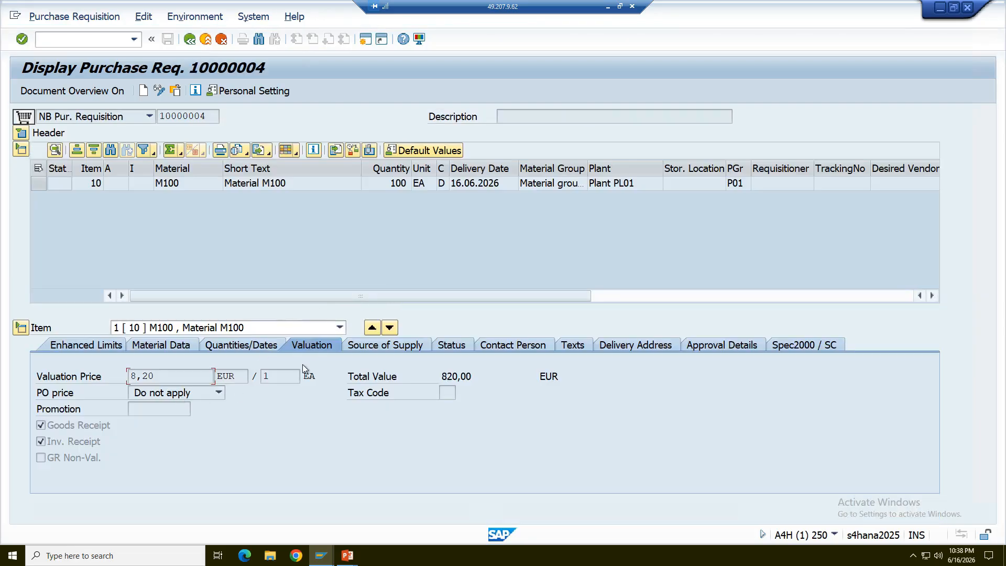
{"action": "left_click", "coordinate": [460, 346]}
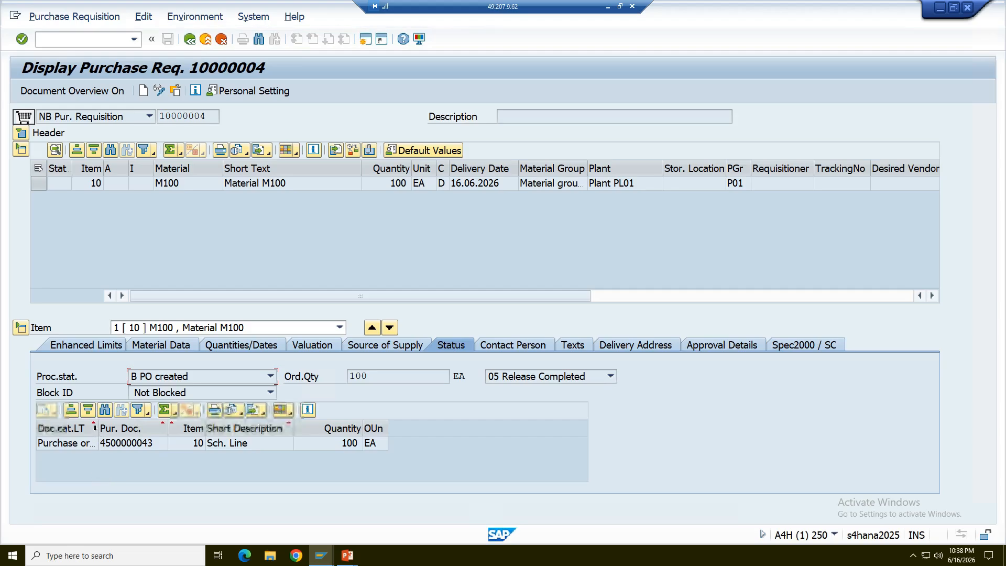
{"action": "left_click_drag", "start_coordinate": [135, 434], "coordinate": [141, 435]}
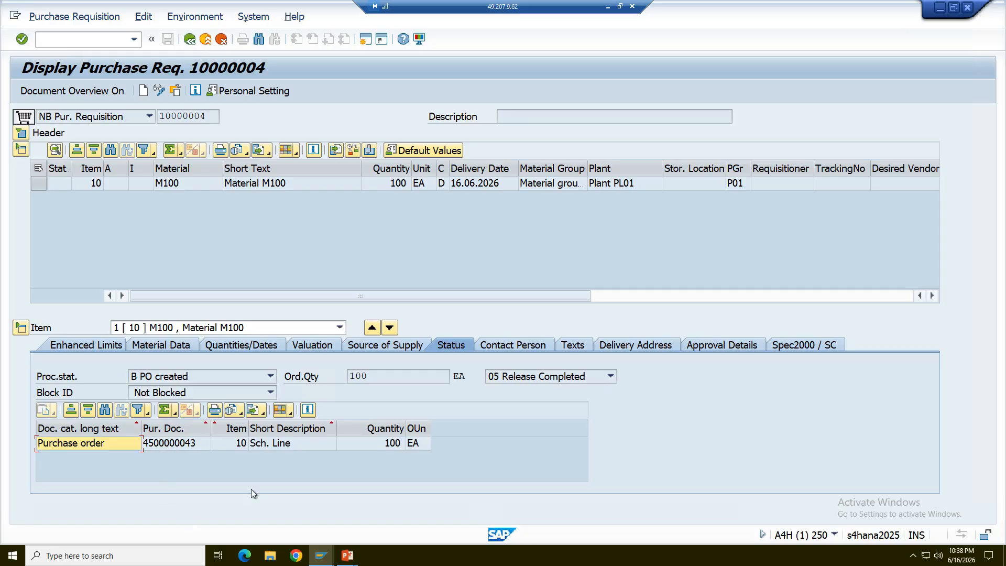
{"action": "left_click", "coordinate": [515, 345]}
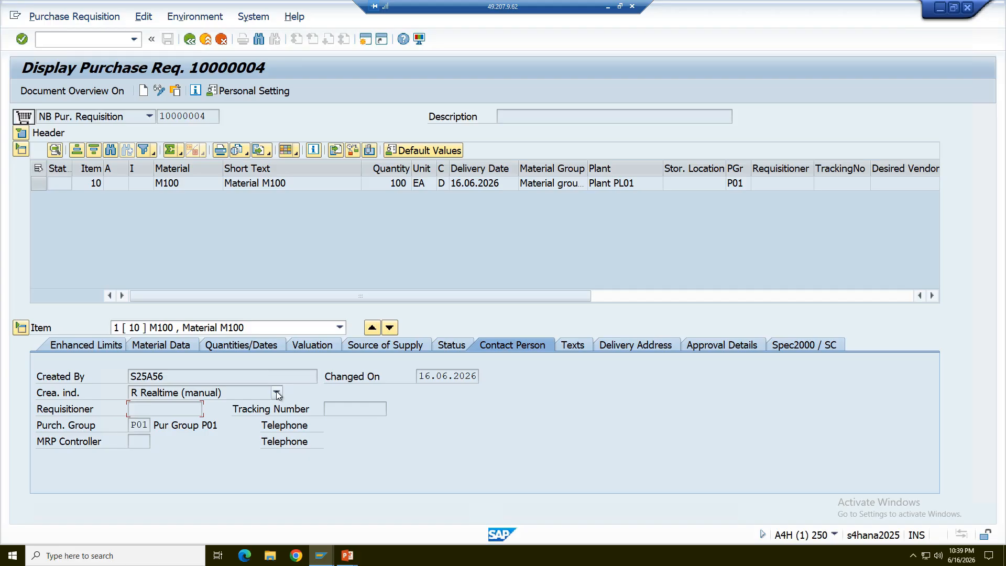
{"action": "left_click", "coordinate": [190, 41]}
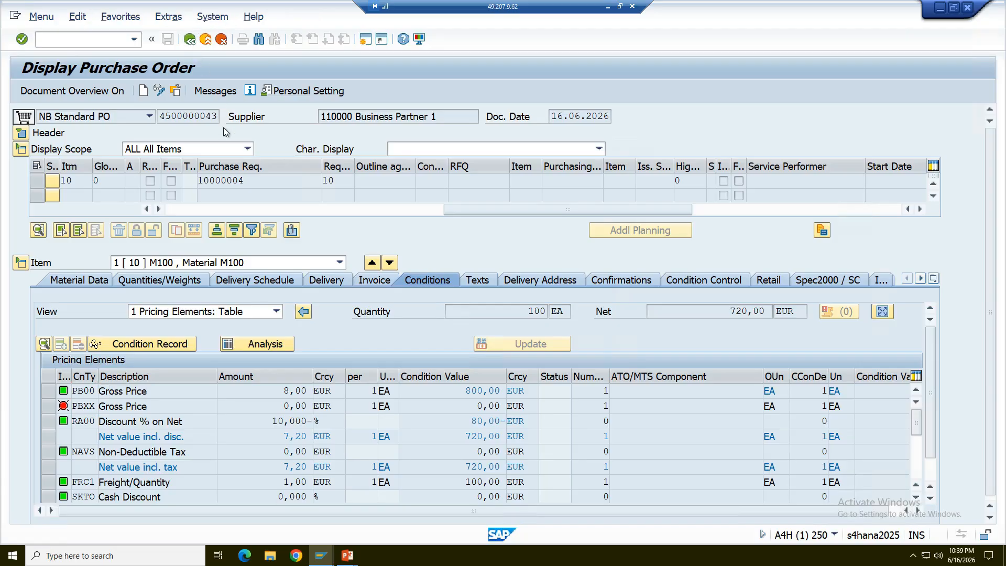
Leave the order and run the general list display (ME5A) of purchase requisitions for plant PL01.
{"action": "left_click", "coordinate": [61, 241]}
{"action": "left_click", "coordinate": [57, 230]}
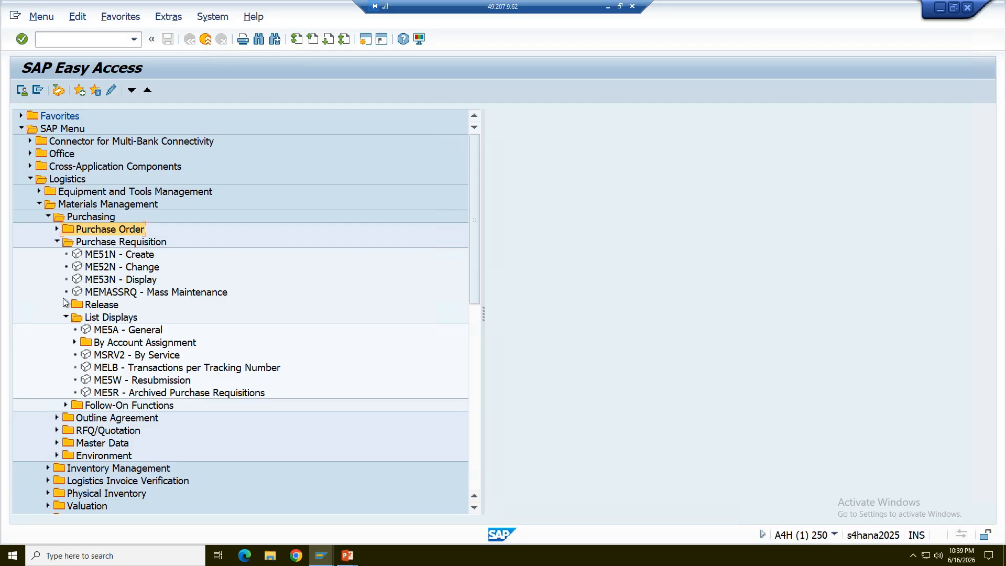
{"action": "double_click", "coordinate": [85, 331]}
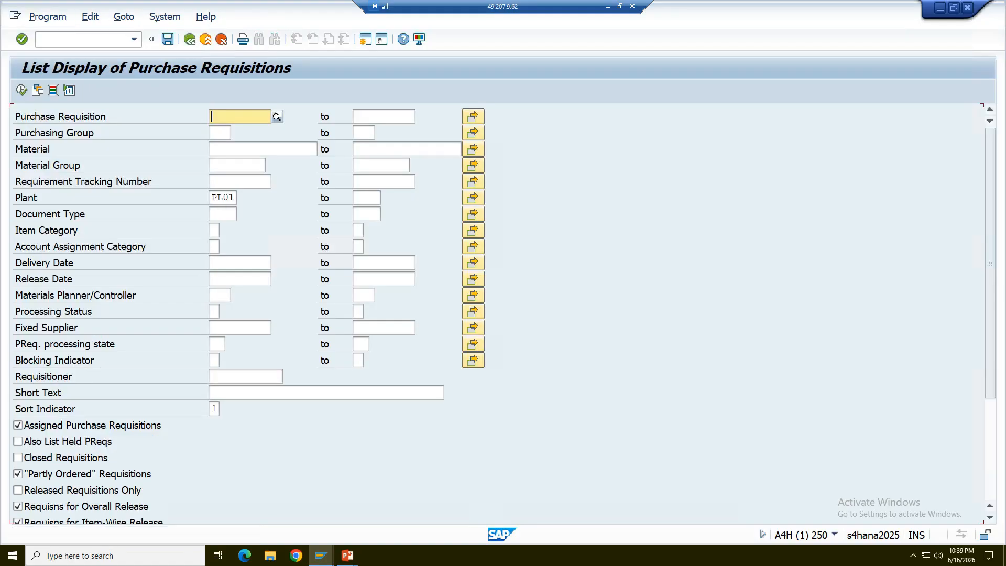
{"action": "left_click", "coordinate": [22, 90]}
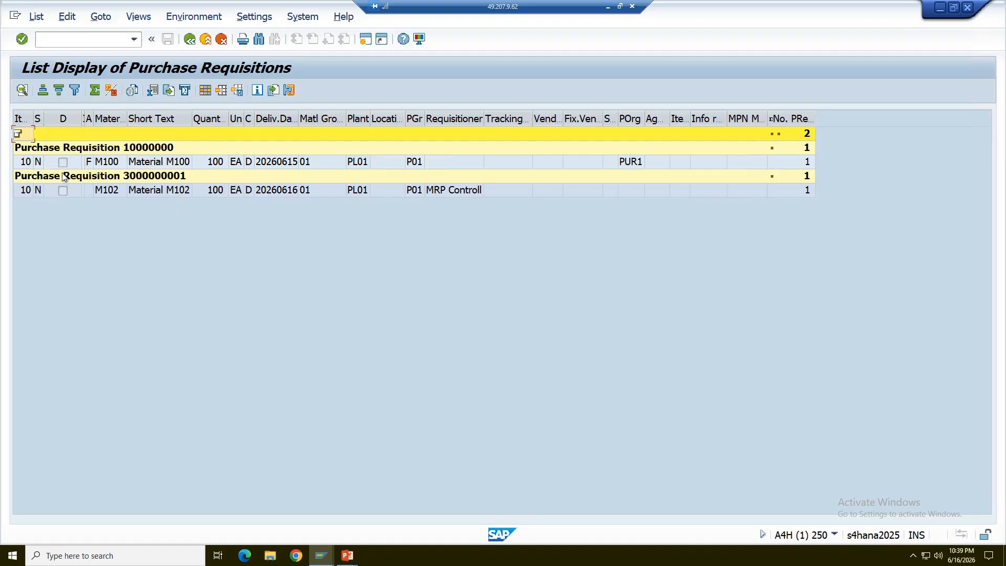
Open the M100 requisition from the list and compare its creation indicator with the PowerPoint slide on creation modes, returning to SAP.
{"action": "double_click", "coordinate": [26, 162]}
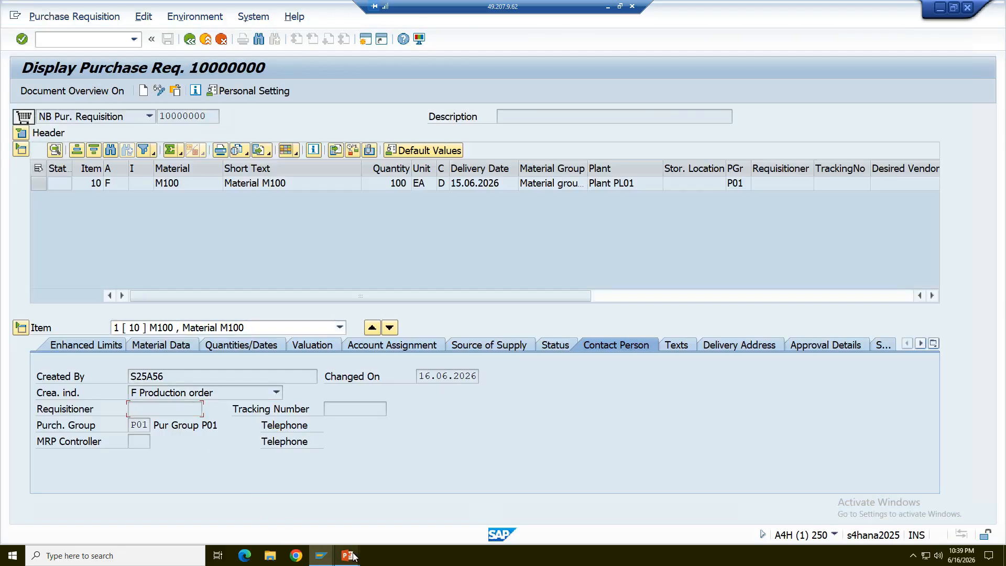
{"action": "mouse_move", "coordinate": [357, 556]}
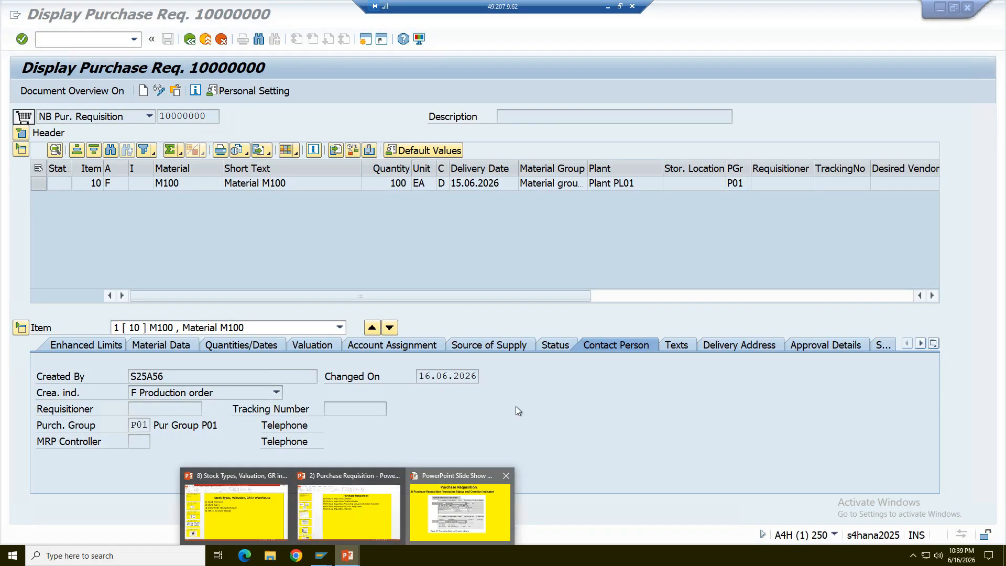
{"action": "left_click", "coordinate": [460, 505]}
{"action": "key", "text": "Left"}
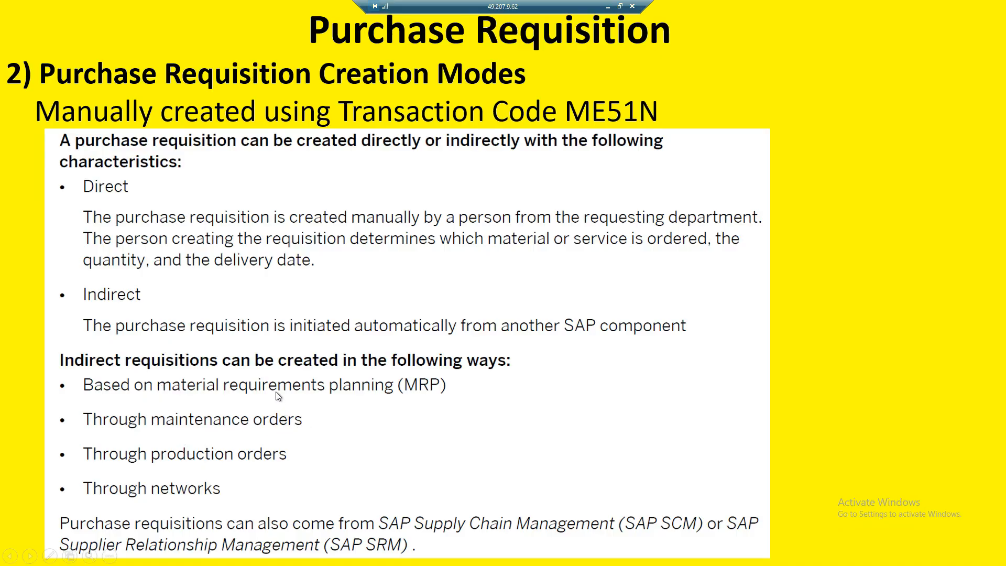
{"action": "key", "text": "alt+Tab"}
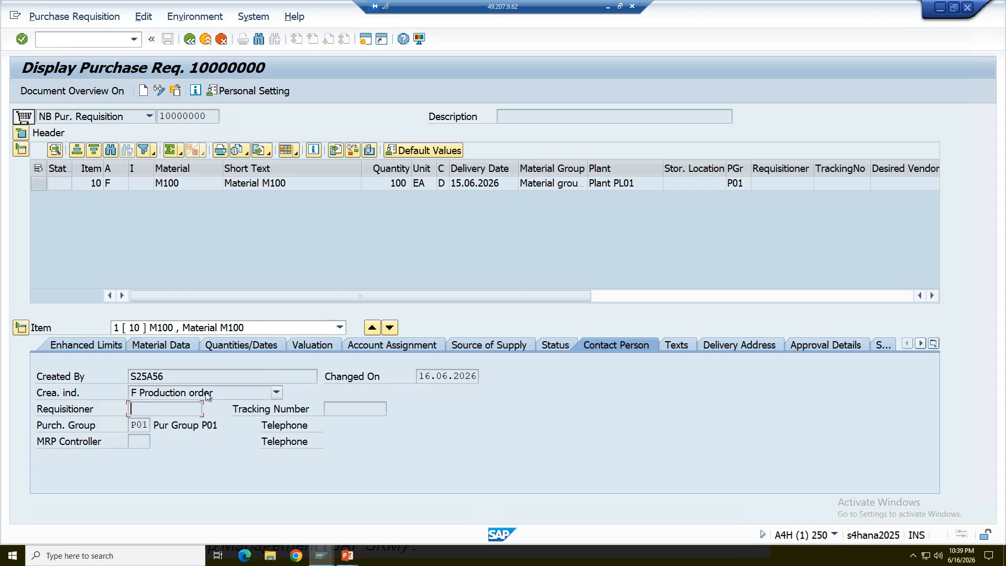
Check the M100 requisition item's processing status, contact person details and account assignment.
{"action": "left_click", "coordinate": [553, 346]}
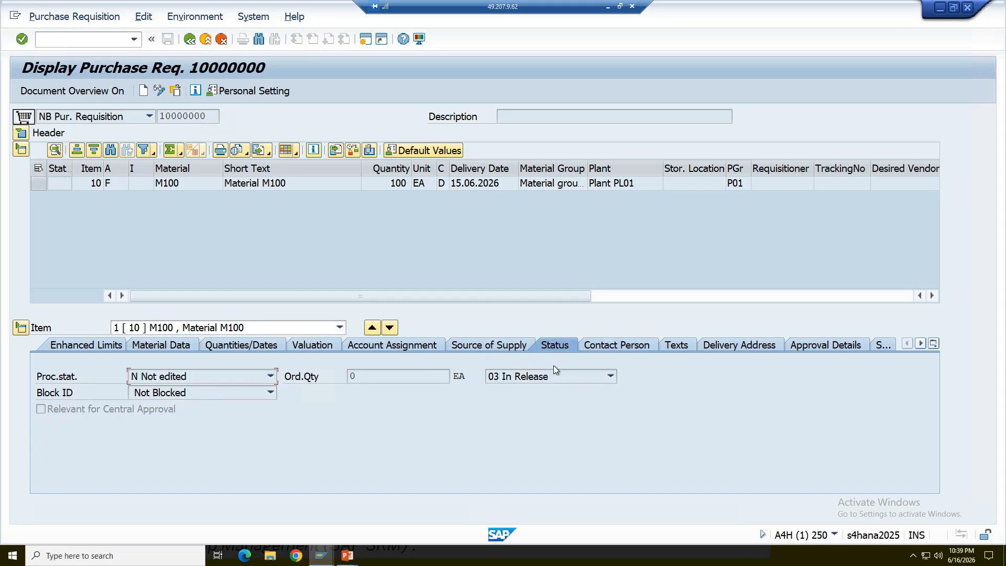
{"action": "left_click", "coordinate": [605, 347]}
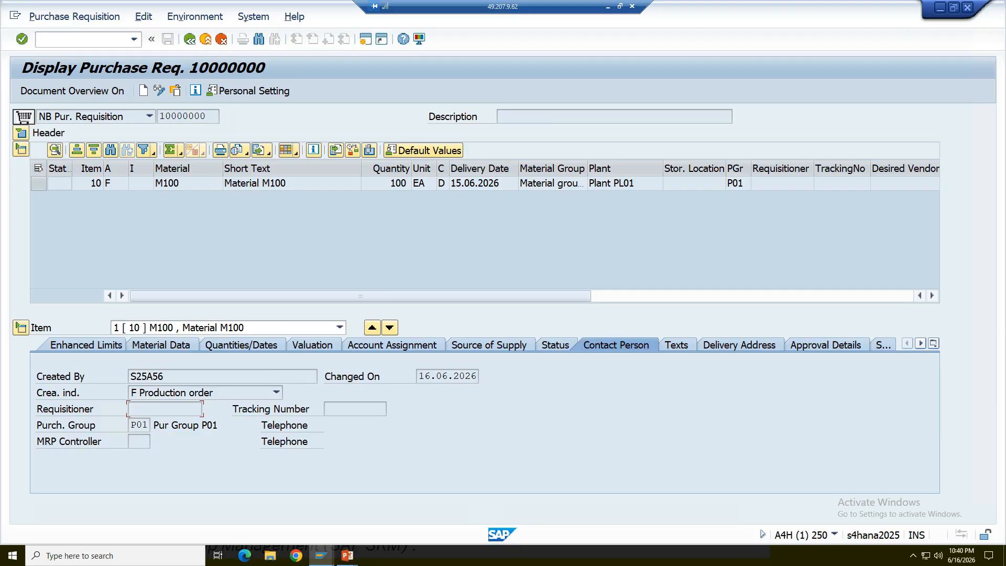
{"action": "left_click", "coordinate": [379, 348]}
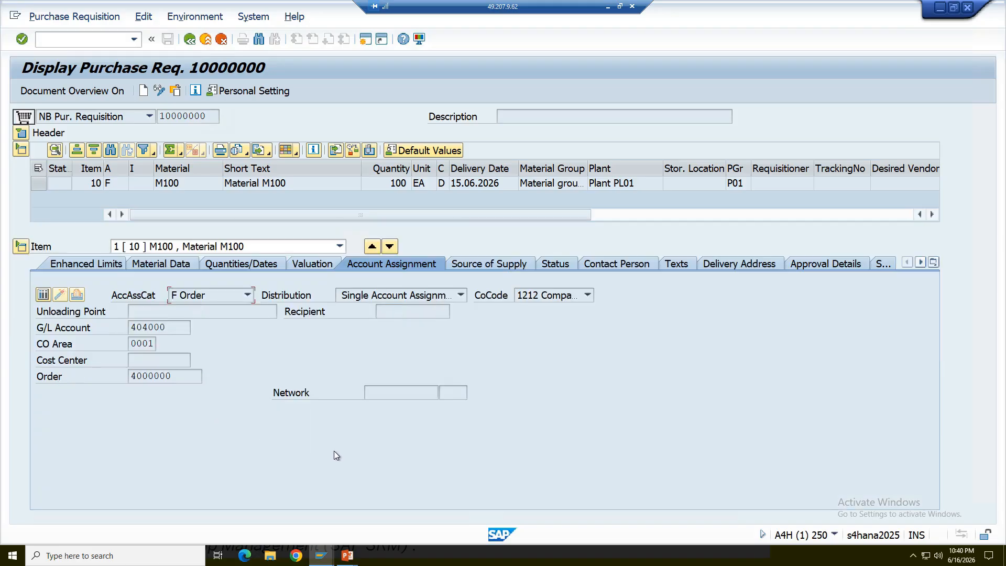
Open the maintenance order assigned to the item, examine its M100 component's purchasing data and requisition reference, and return to the requisition list.
{"action": "double_click", "coordinate": [148, 377]}
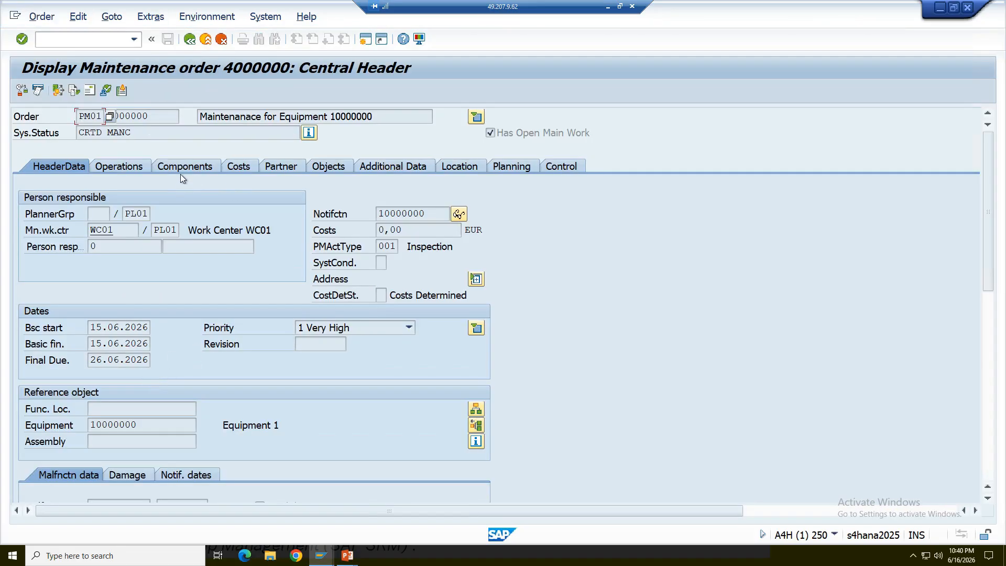
{"action": "left_click", "coordinate": [193, 167]}
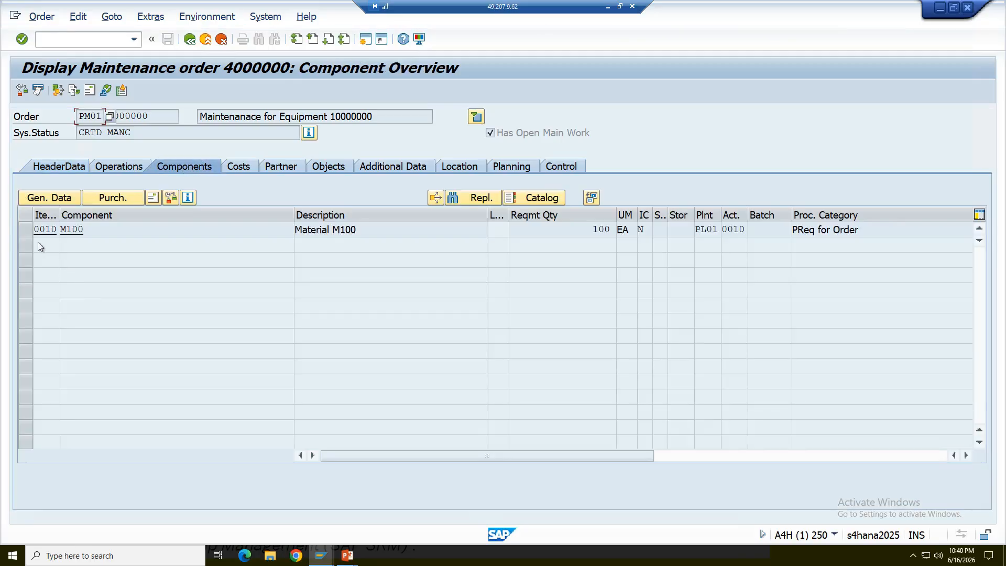
{"action": "left_click", "coordinate": [25, 229]}
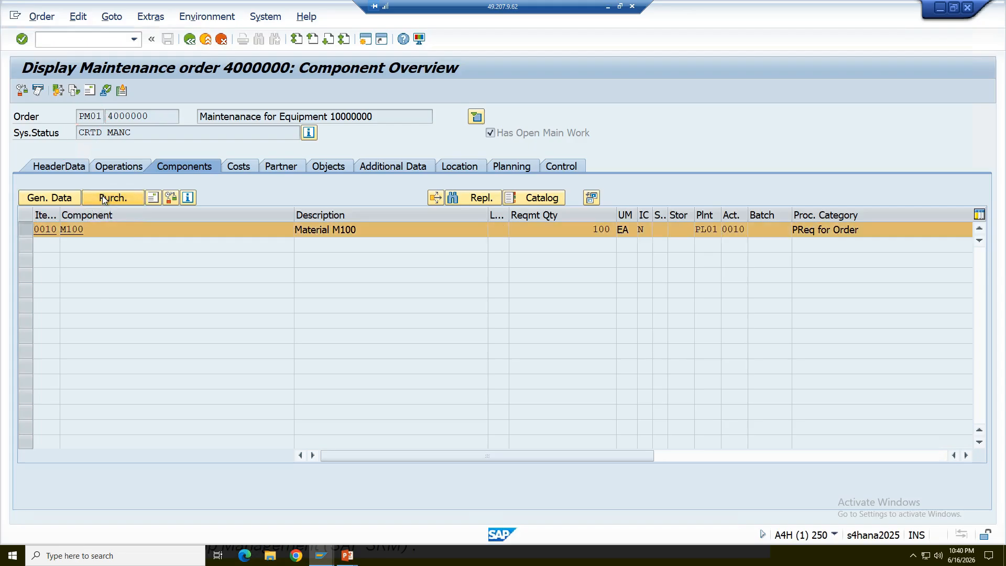
{"action": "left_click", "coordinate": [103, 198]}
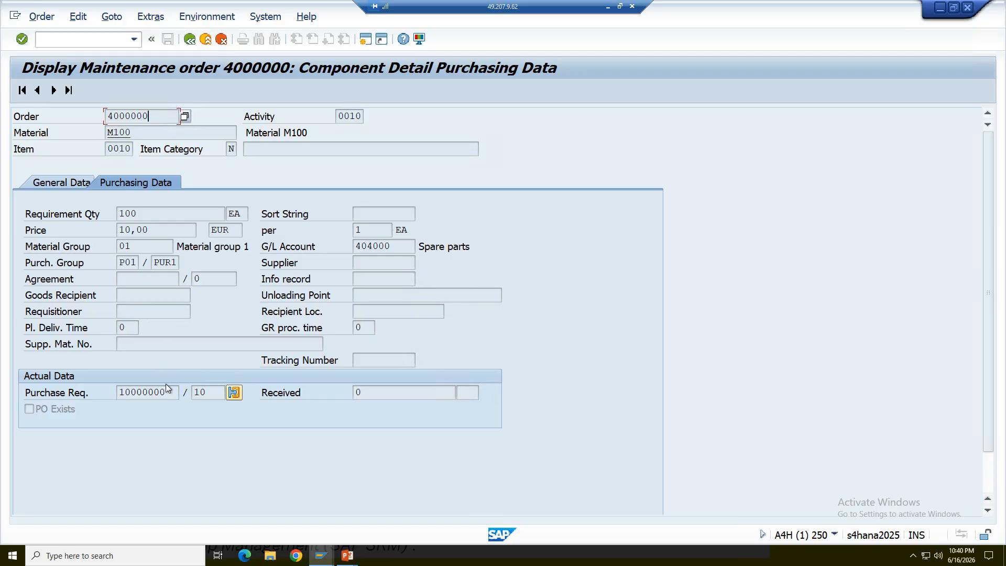
{"action": "left_click_drag", "start_coordinate": [167, 392], "coordinate": [118, 392]}
{"action": "left_click", "coordinate": [118, 392]}
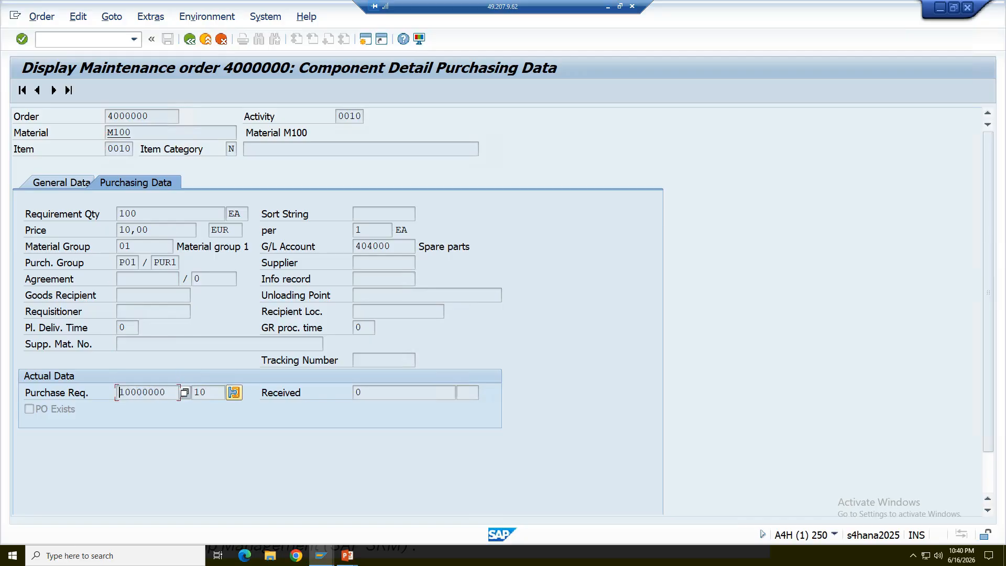
{"action": "left_click", "coordinate": [193, 42]}
{"action": "left_click", "coordinate": [193, 42]}
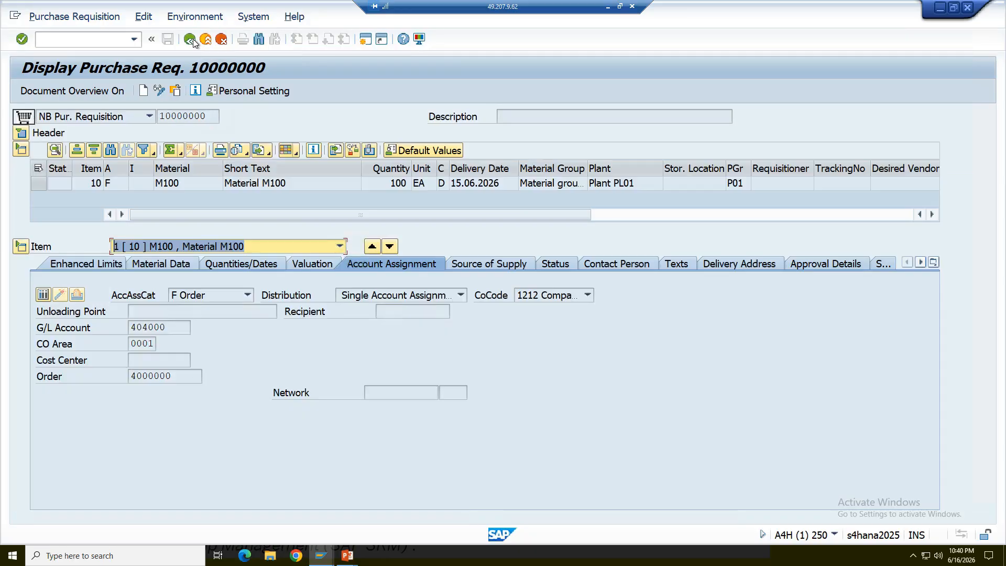
{"action": "left_click", "coordinate": [194, 42]}
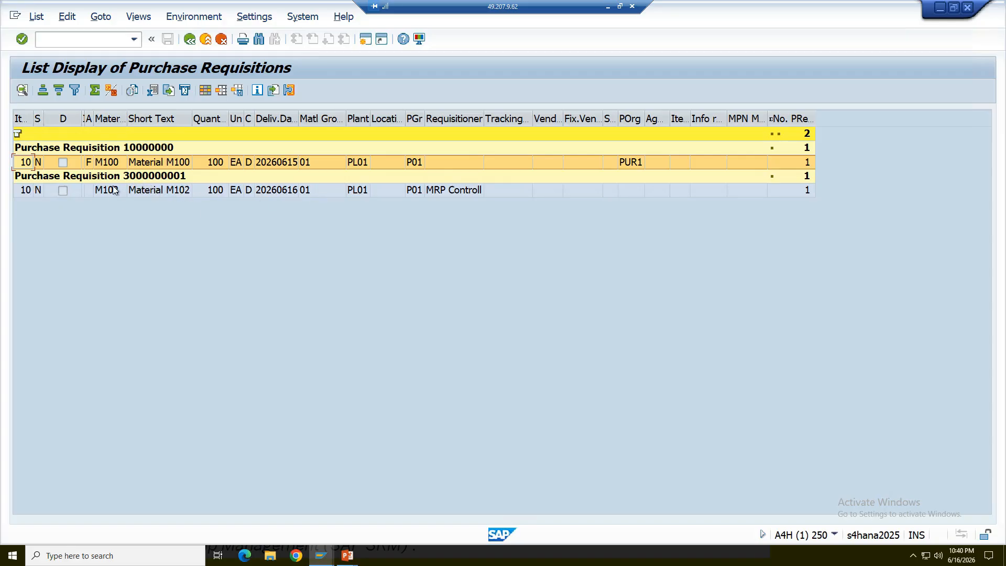
Open the M102 requisition, check its processing status and the available creation indicators, and return to the requisition list.
{"action": "double_click", "coordinate": [27, 189]}
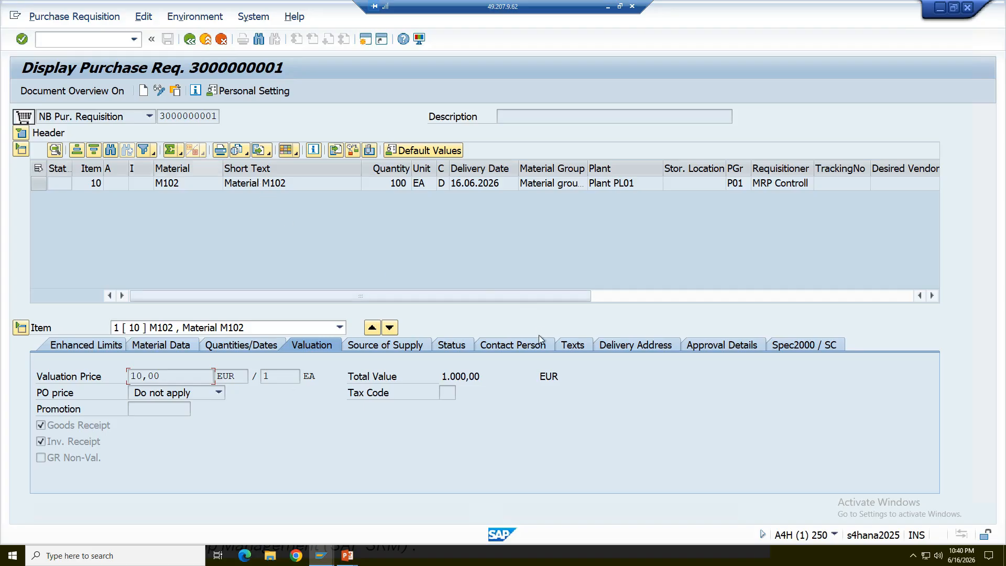
{"action": "left_click", "coordinate": [454, 346]}
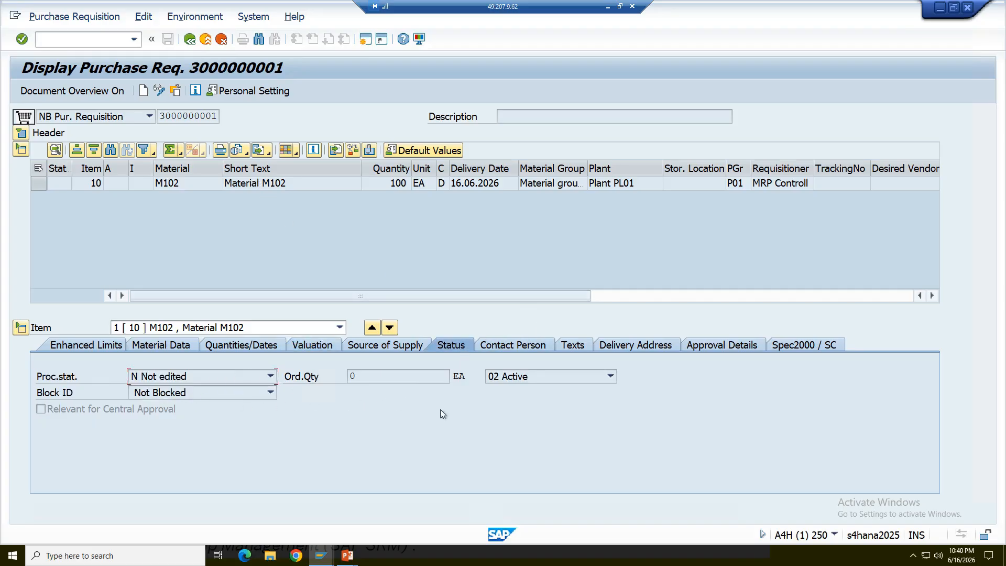
{"action": "left_click", "coordinate": [511, 346]}
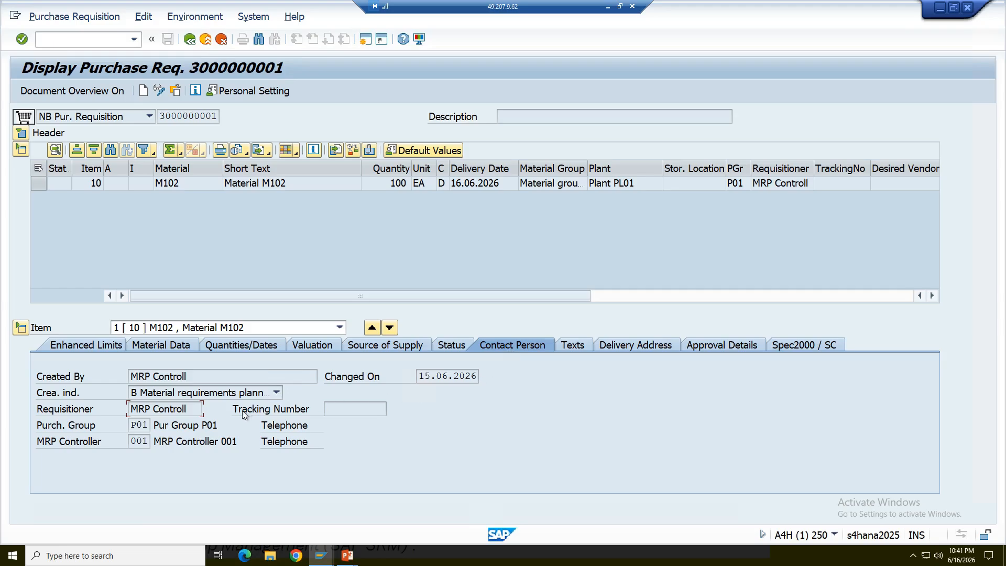
{"action": "left_click", "coordinate": [276, 393]}
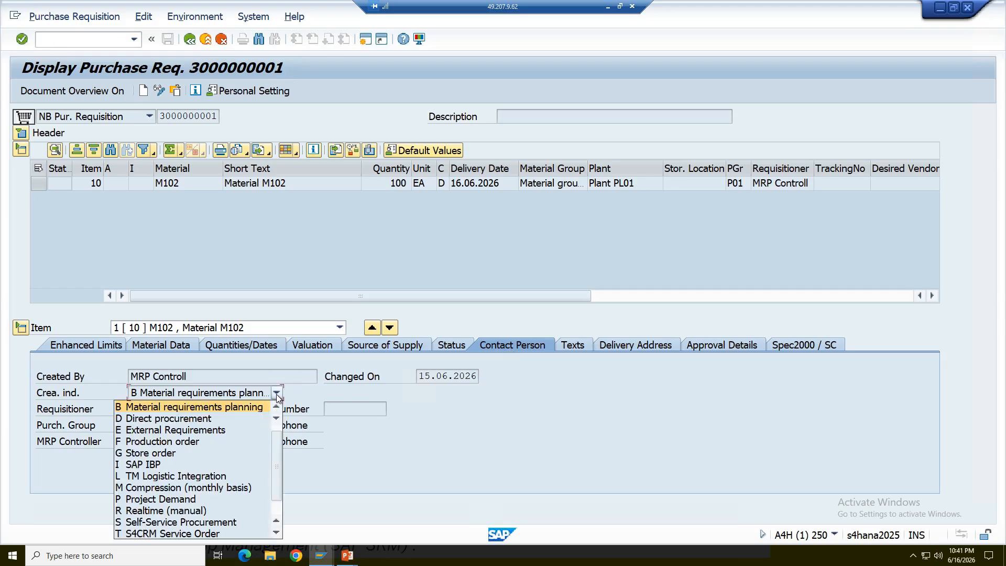
{"action": "left_click", "coordinate": [333, 389]}
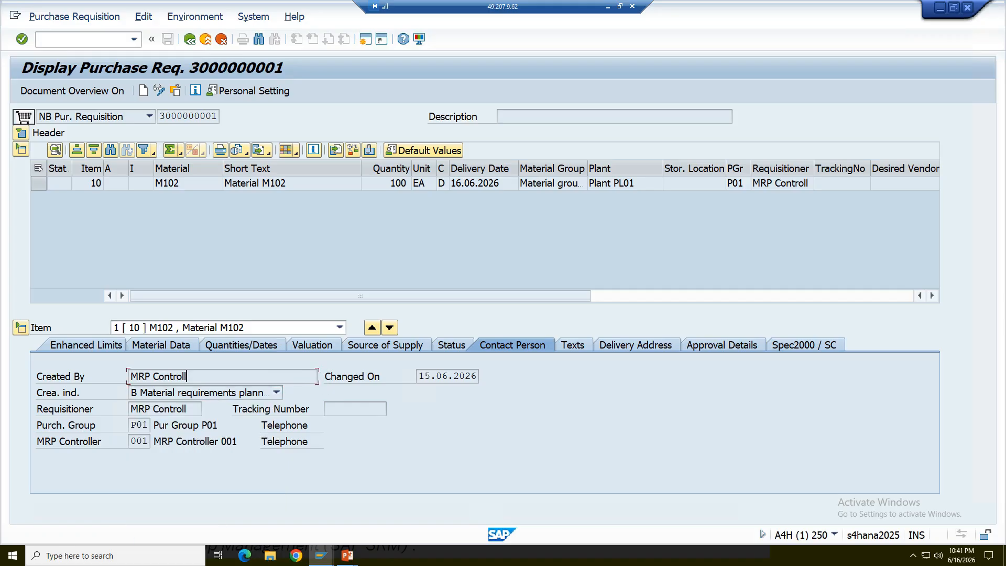
{"action": "left_click", "coordinate": [190, 40]}
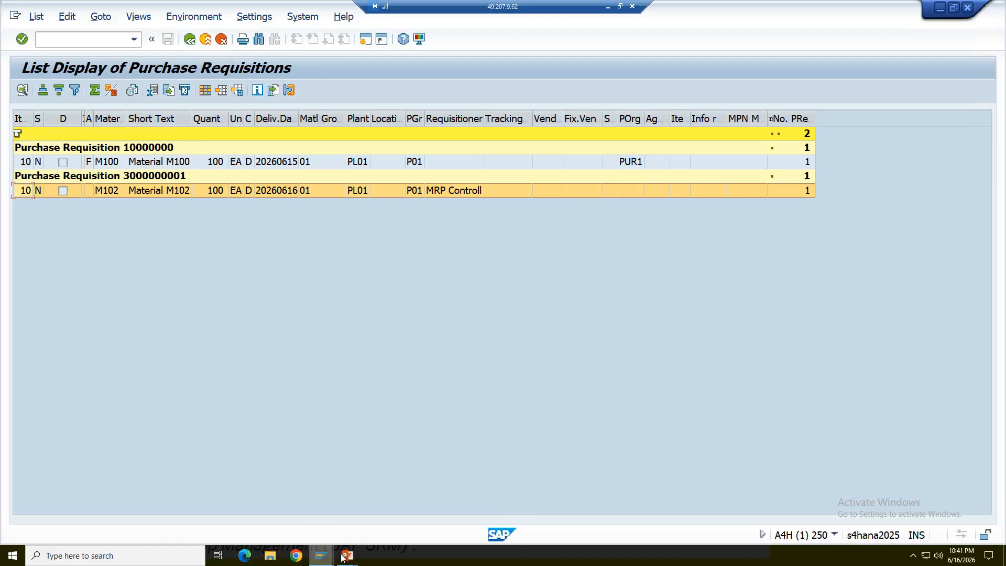
Switch to the PowerPoint slide show and review the slides on requisition processing status, account assignment and creation modes.
{"action": "mouse_move", "coordinate": [347, 555]}
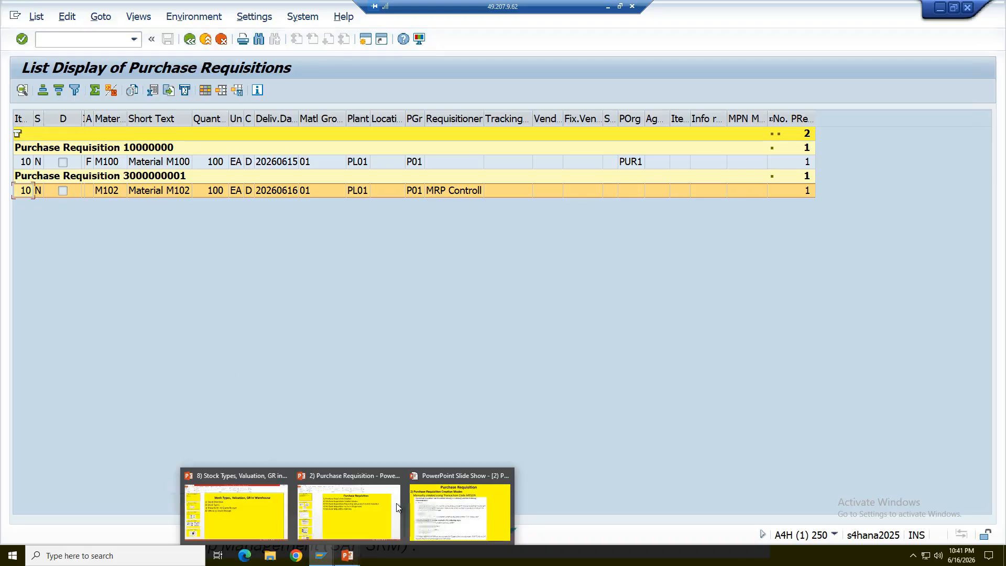
{"action": "left_click", "coordinate": [434, 496]}
{"action": "key", "text": "Right"}
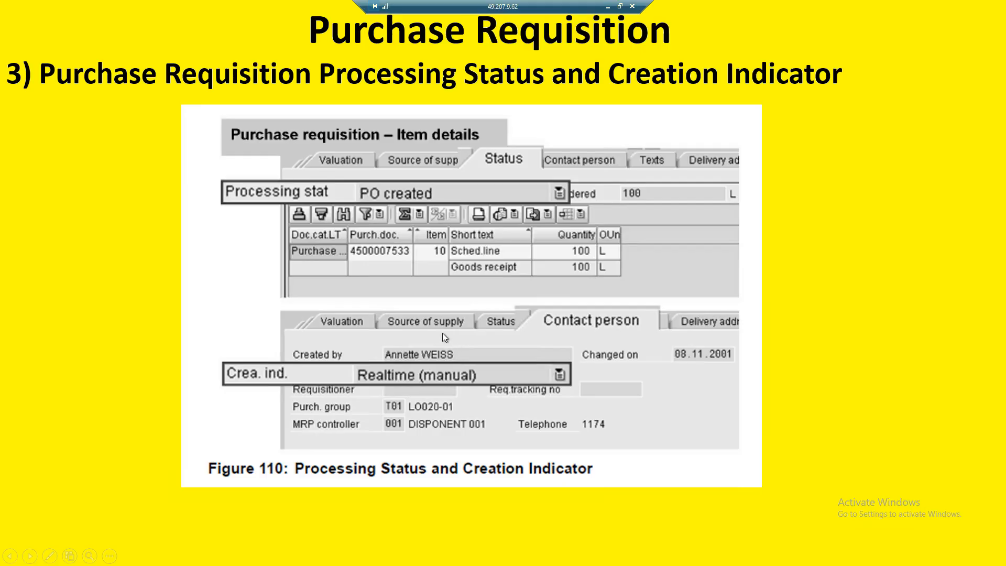
{"action": "key", "text": "Right"}
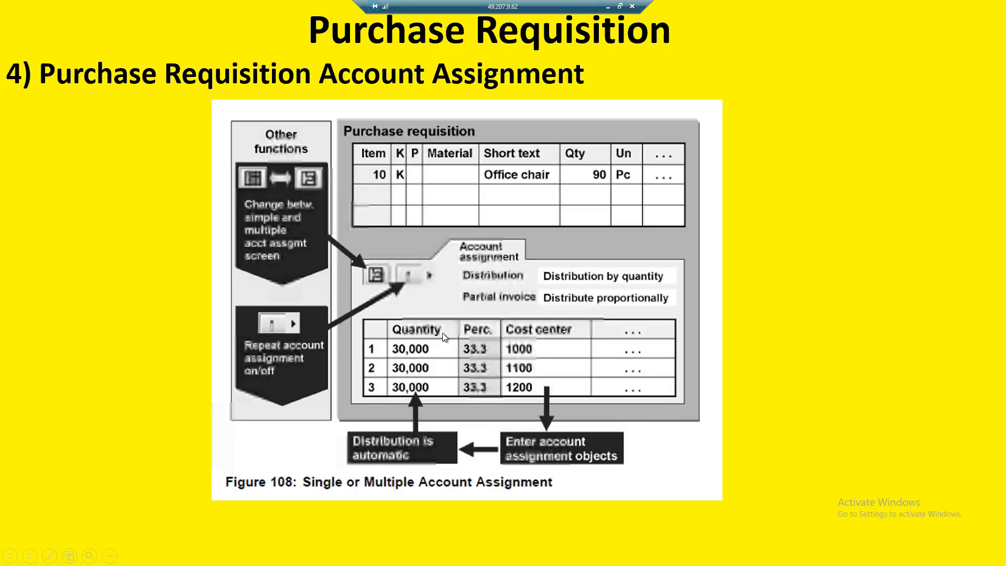
{"action": "key", "text": "Right"}
{"action": "key", "text": "Left"}
{"action": "key", "text": "Left"}
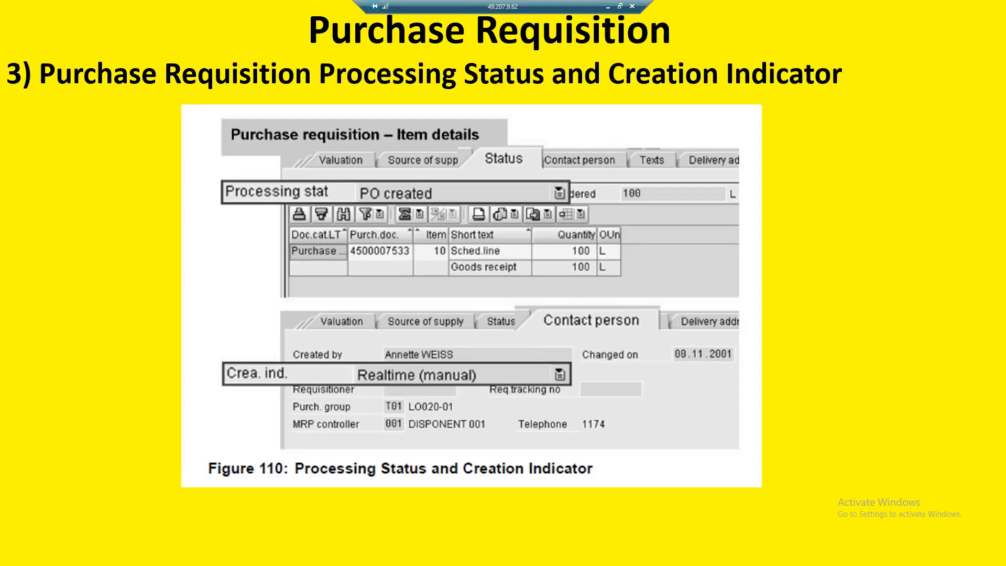
{"action": "key", "text": "Left"}
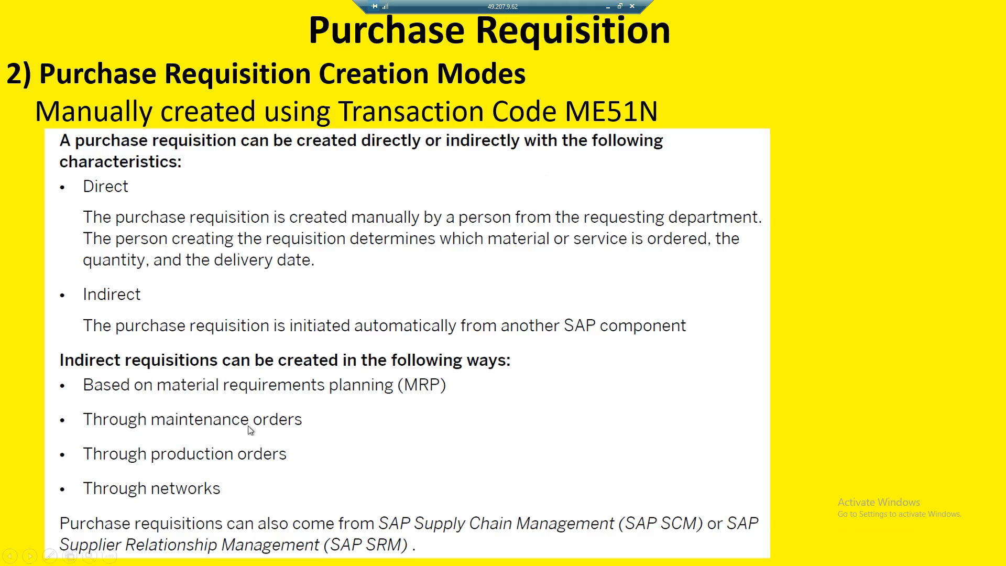